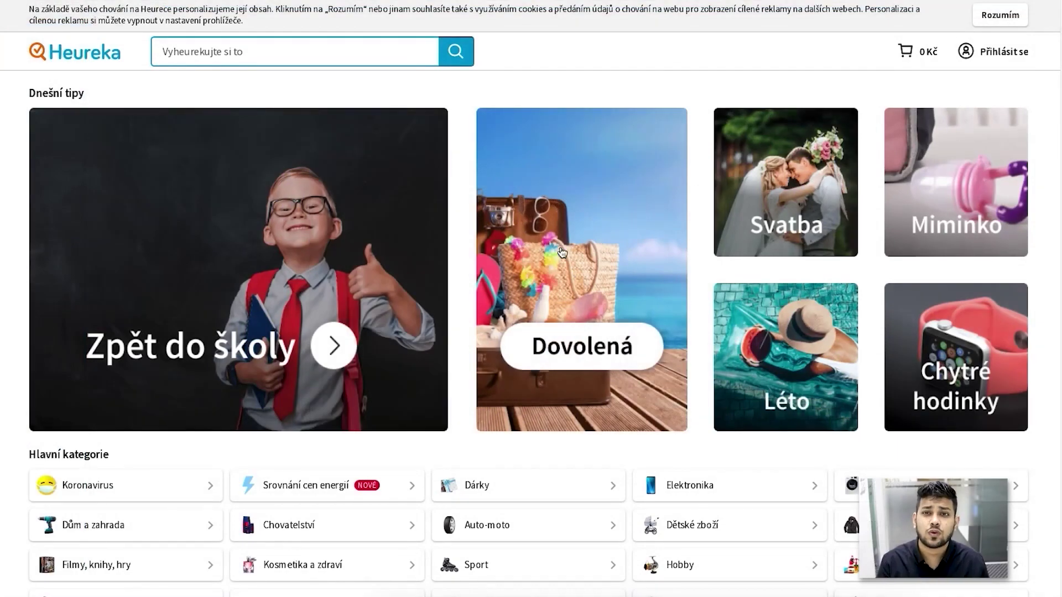
Step: Look over the daily tips, main categories and best-selling products on the Heureka home page
scroll(569, 244, "down", 6)
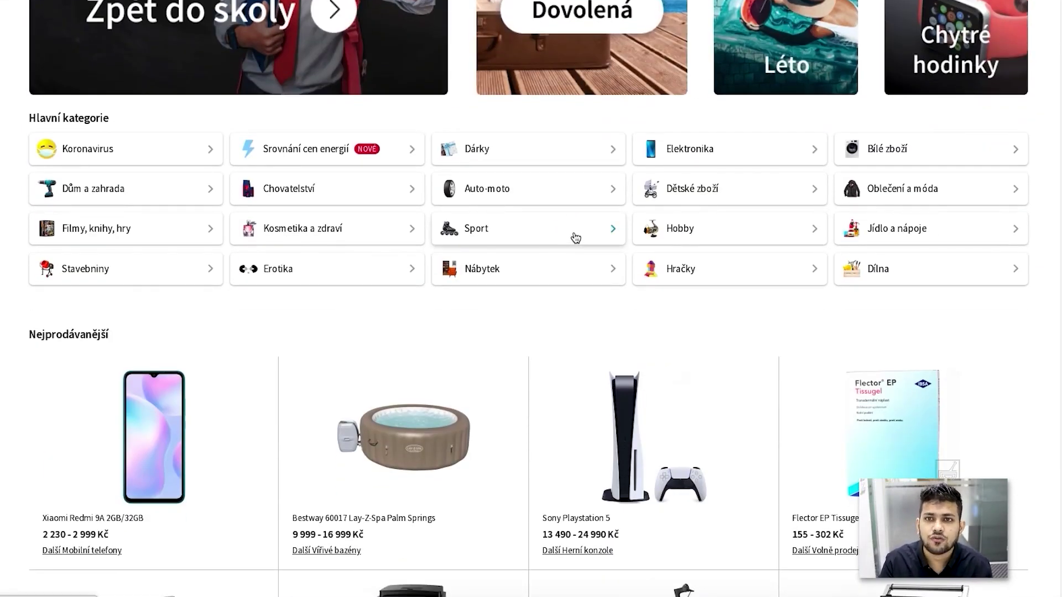
scroll(576, 237, "up", 5)
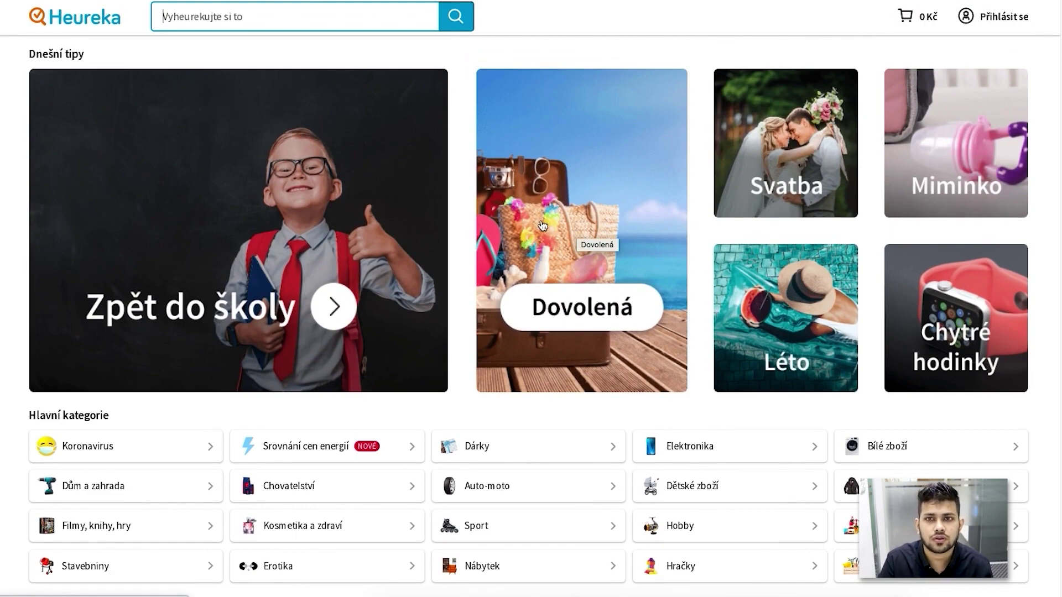
scroll(540, 228, "down", 5)
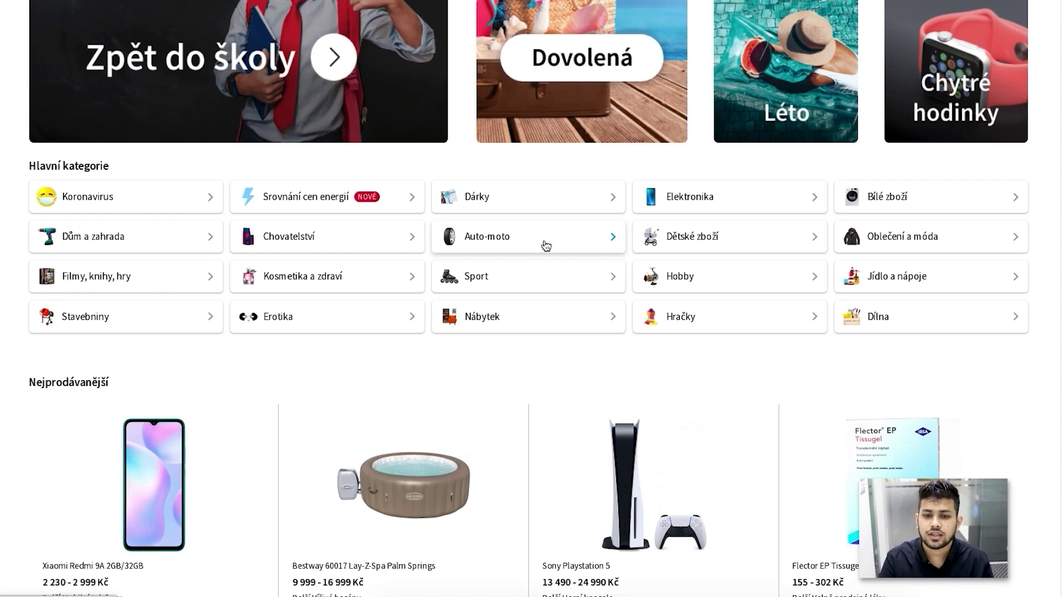
scroll(580, 254, "up", 3)
scroll(592, 250, "up", 2)
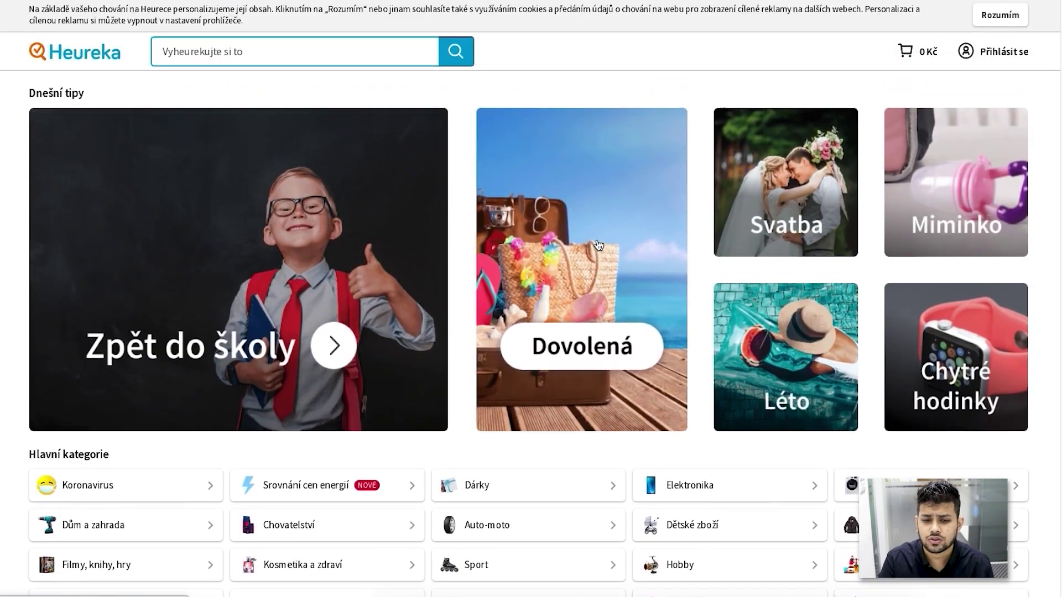
scroll(602, 241, "down", 2)
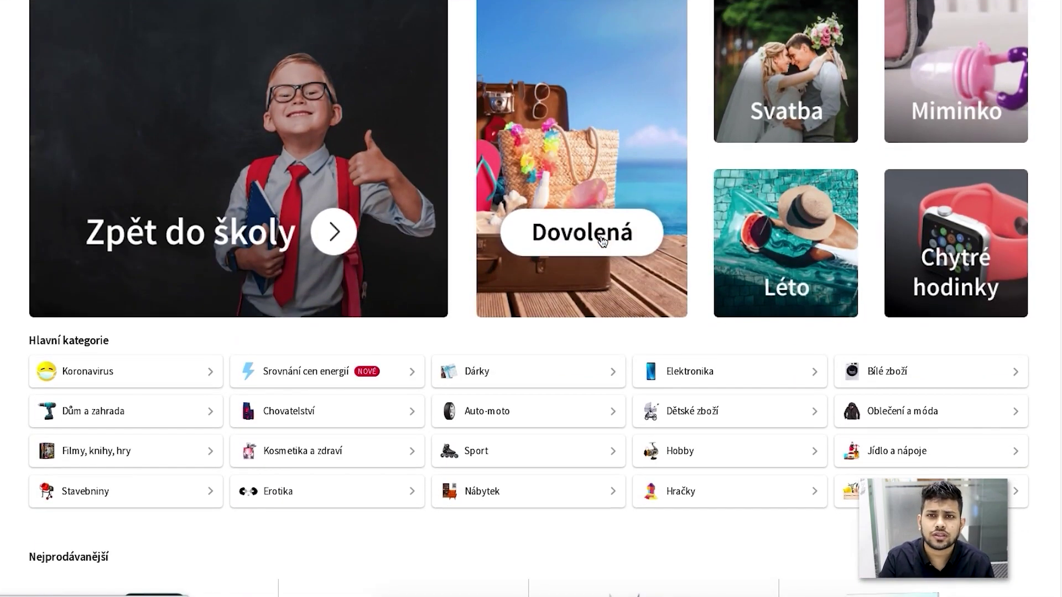
scroll(603, 242, "down", 1)
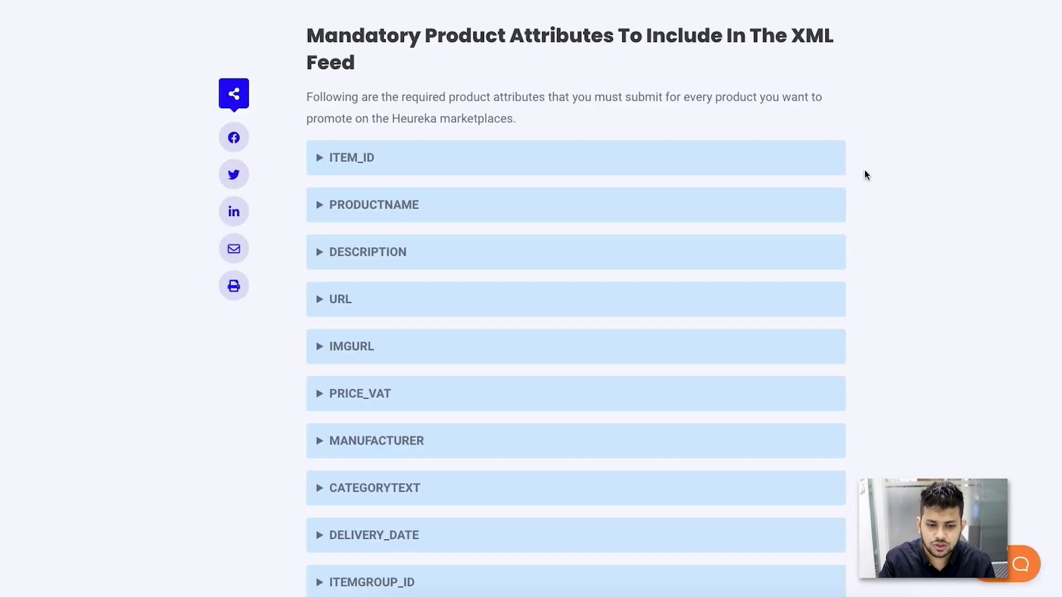
Step: Read the mandatory ITEM_ID and PRODUCTNAME attribute details, including the PDF guide to product name structures, and collapse both entries
scroll(865, 173, "down", 1)
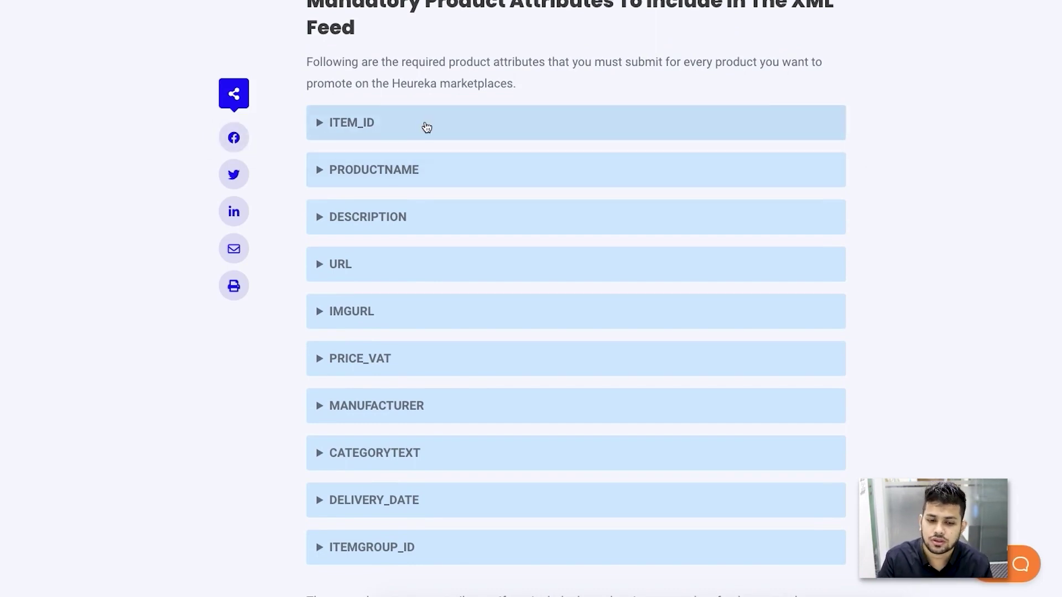
left_click(397, 129)
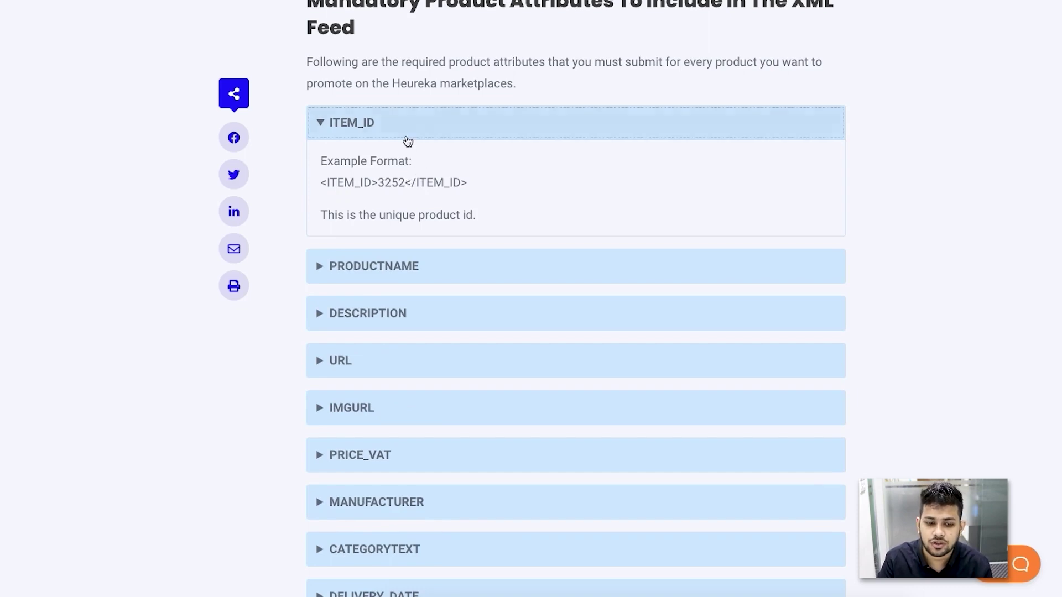
left_click(406, 135)
left_click(407, 169)
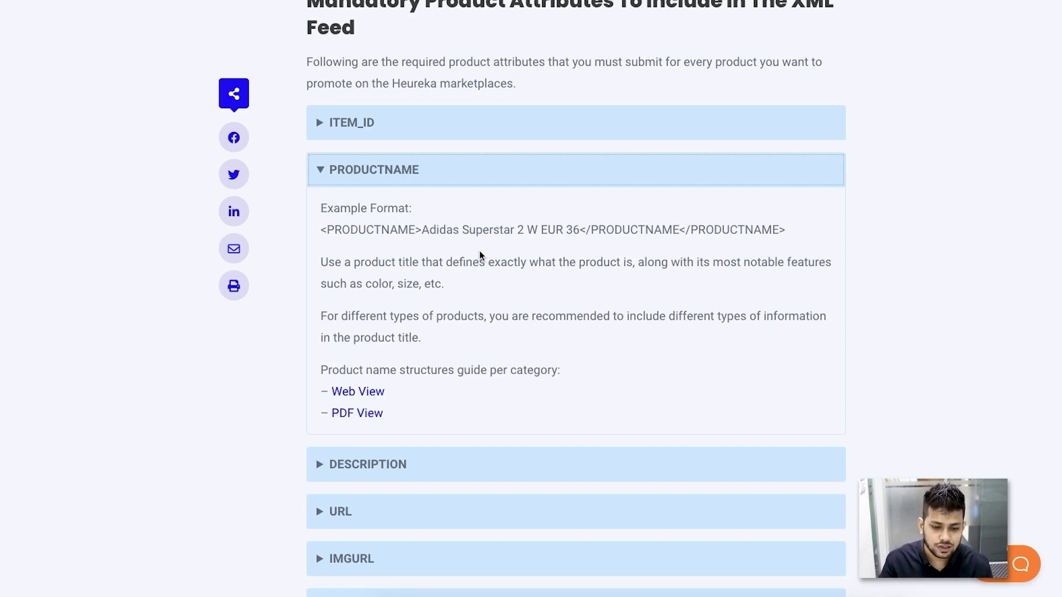
left_click(367, 415)
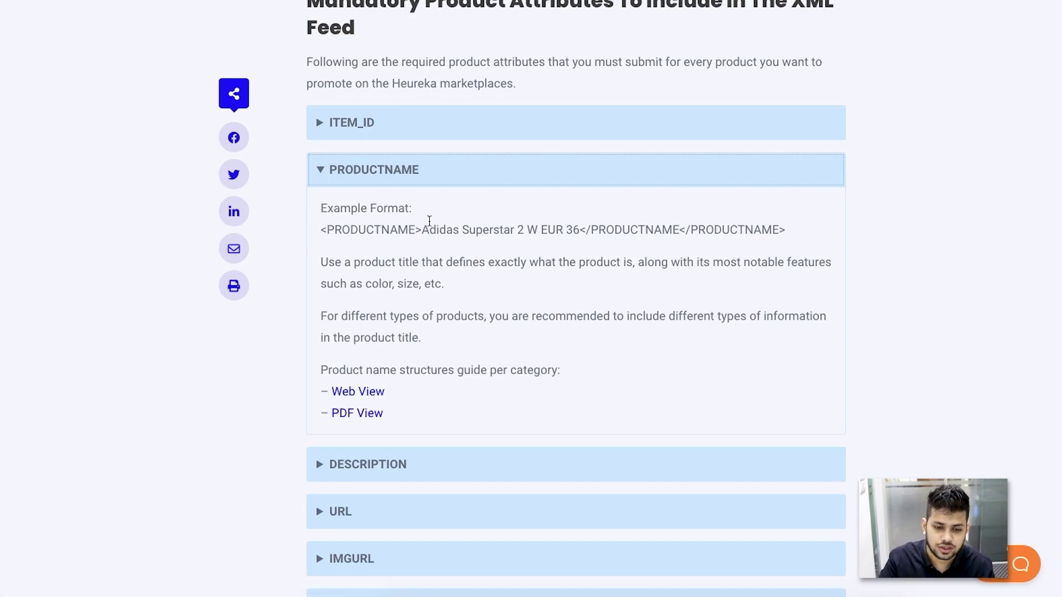
left_click(431, 178)
Step: Review the mandatory DESCRIPTION and URL attribute entries and collapse them
left_click(474, 220)
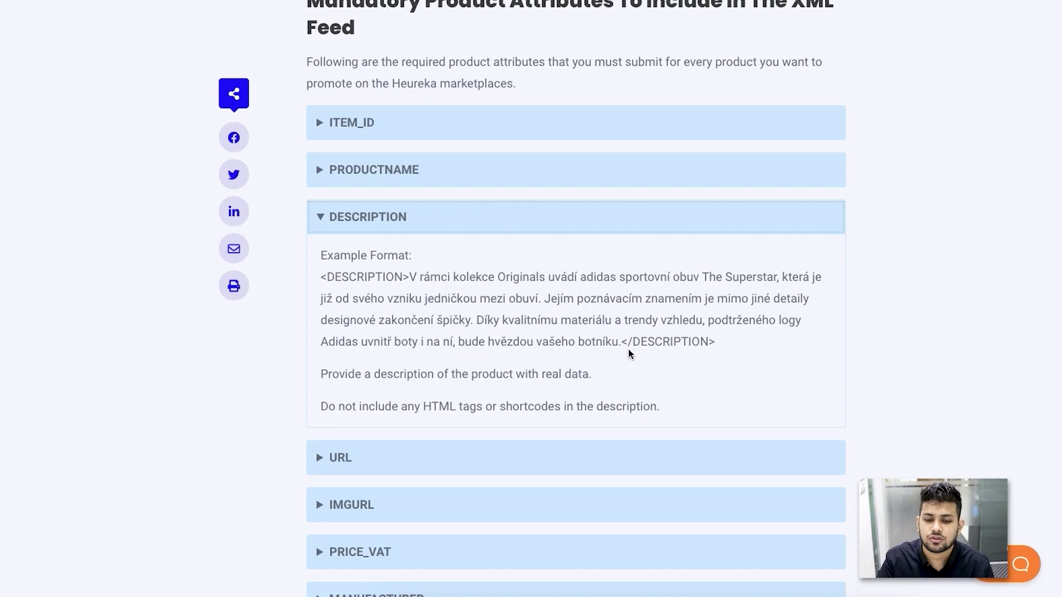
left_click(412, 230)
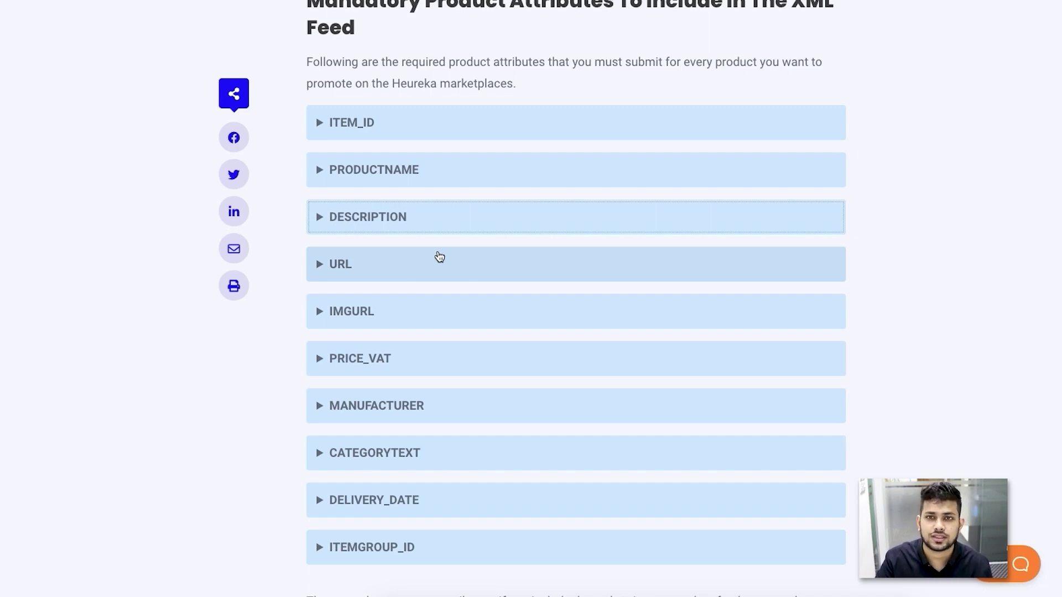
left_click(342, 263)
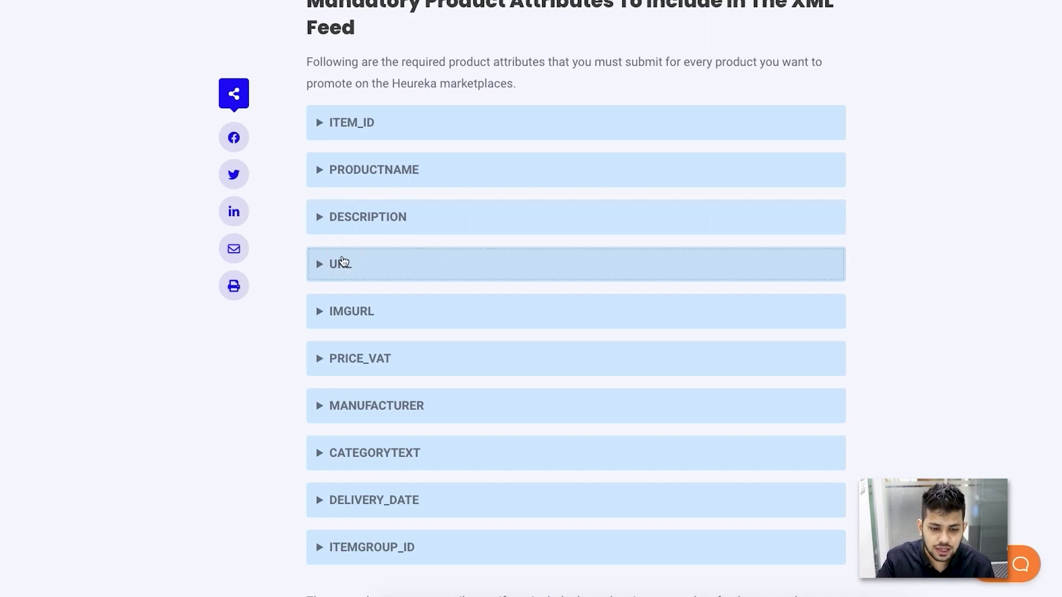
left_click(390, 264)
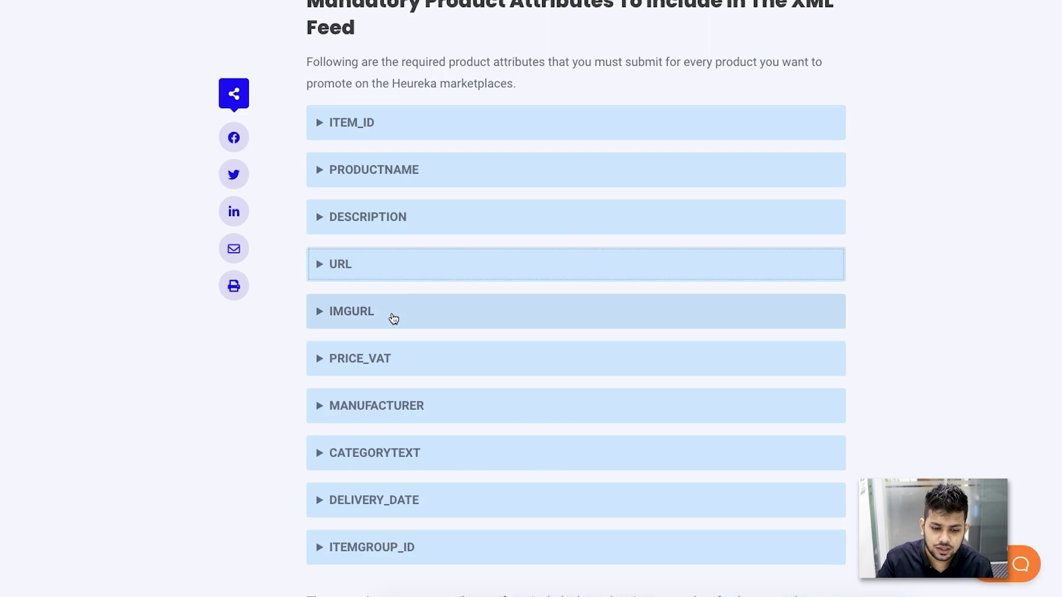
Step: Read the example formats and rules for the IMGURL and PRICE_VAT attributes, collapsing each entry after reading
left_click(393, 318)
scroll(449, 302, "down", 3)
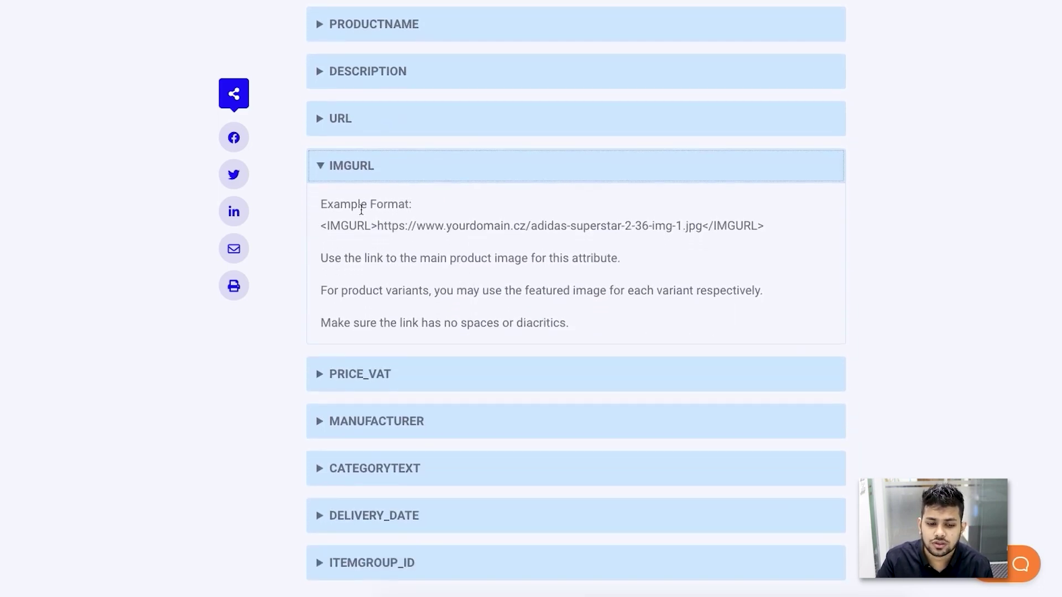
left_click(432, 172)
left_click(364, 217)
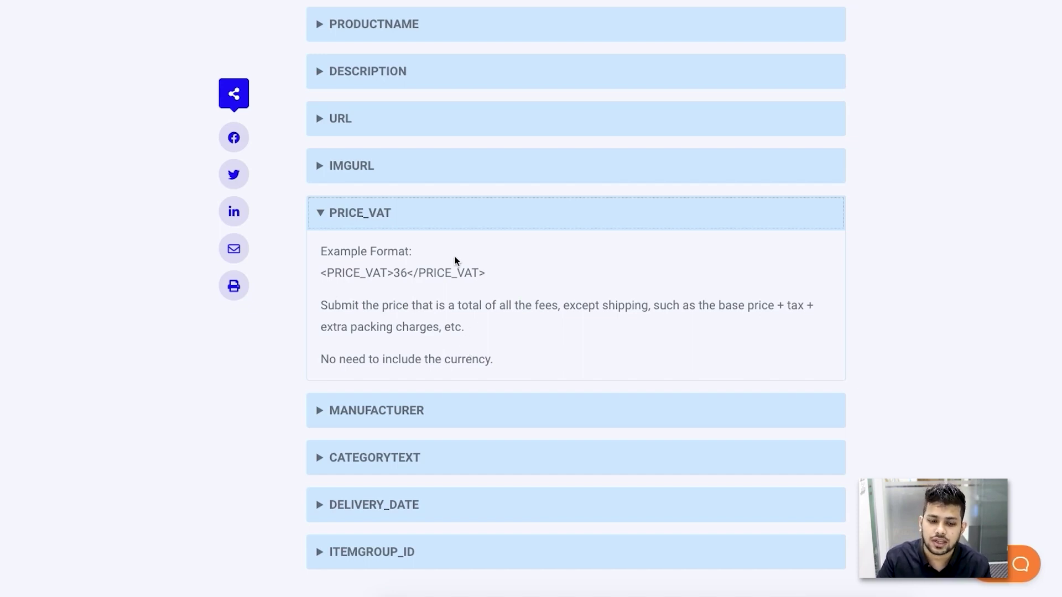
left_click(415, 220)
Step: Read the MANUFACTURER attribute's example format and brand name rule, and collapse the entry
left_click(420, 265)
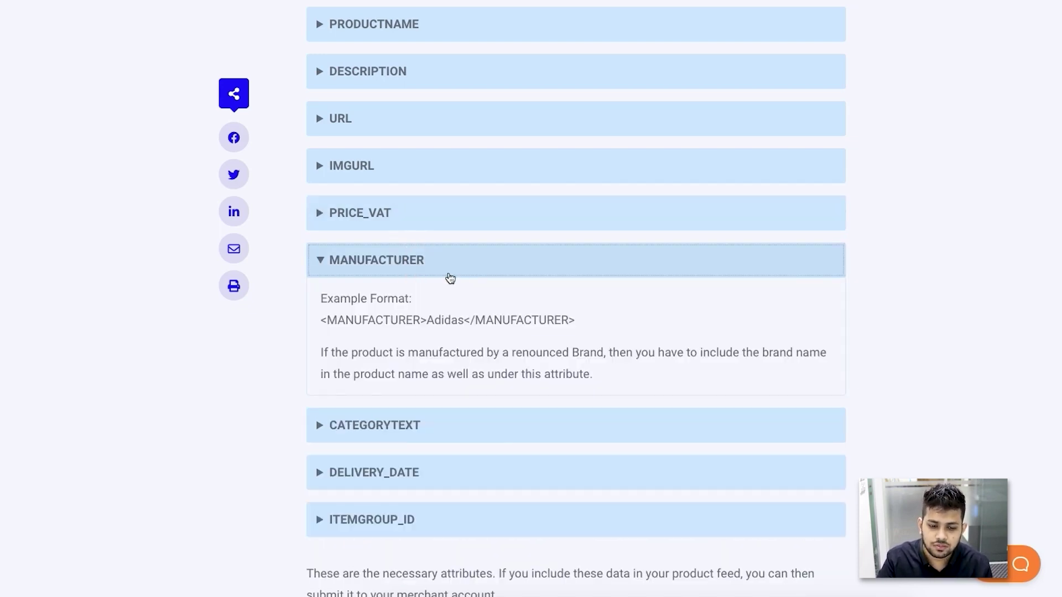
left_click_drag(512, 332, 518, 342)
left_click(526, 336)
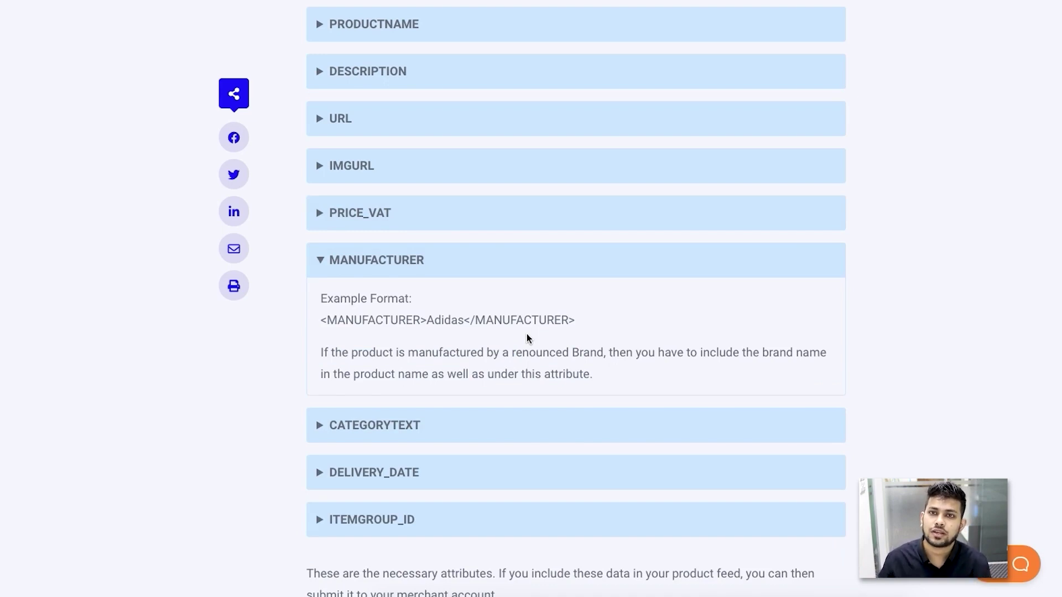
left_click(450, 259)
Step: Read the CATEGORYTEXT attribute's example format, category list links and category mapping note, and collapse the entry
left_click(437, 308)
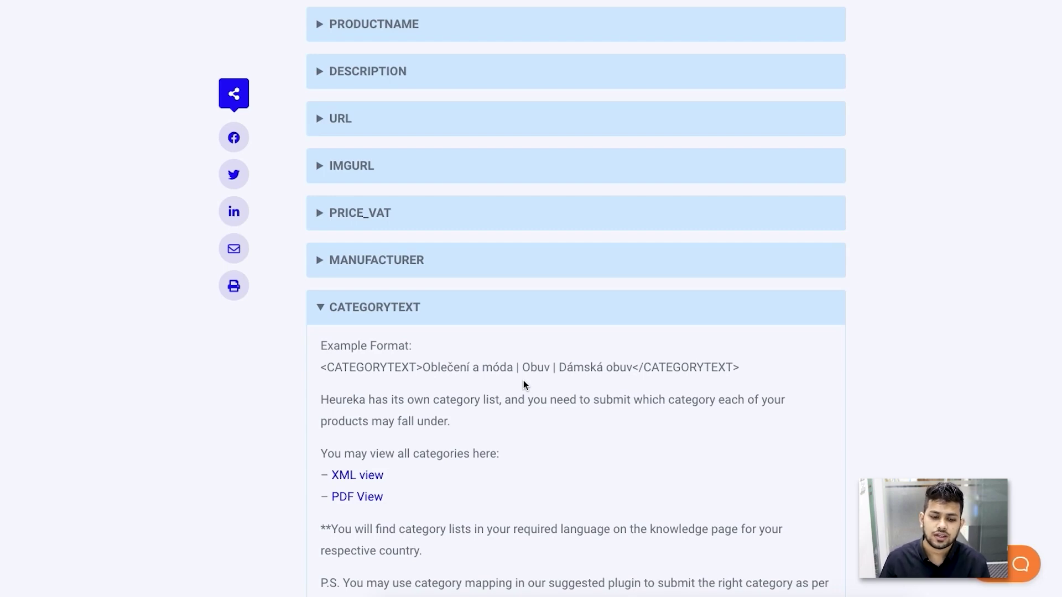
scroll(443, 410, "down", 2)
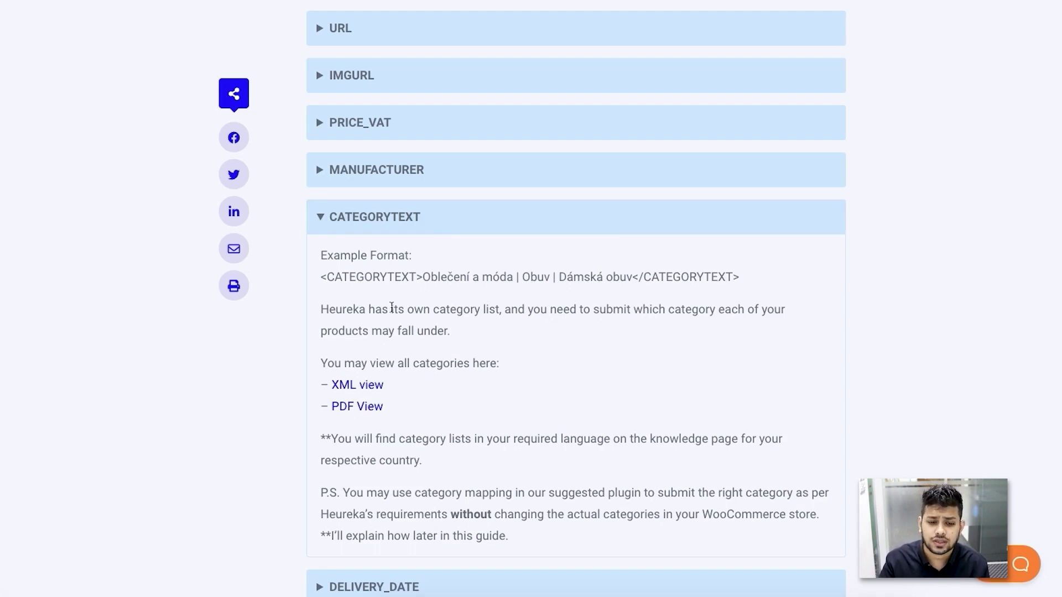
scroll(442, 129, "down", 2)
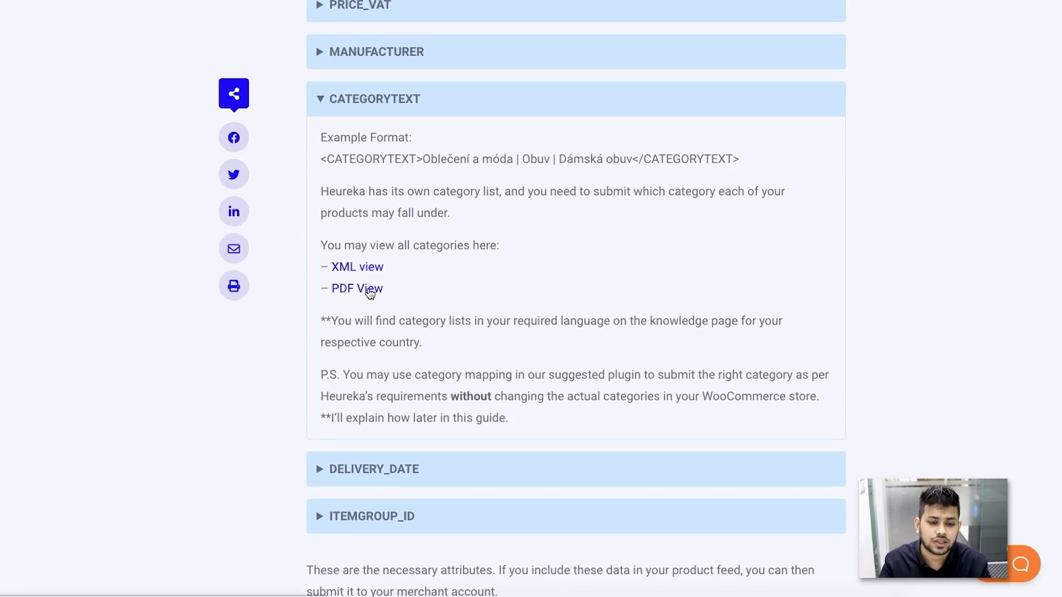
scroll(468, 277, "down", 2)
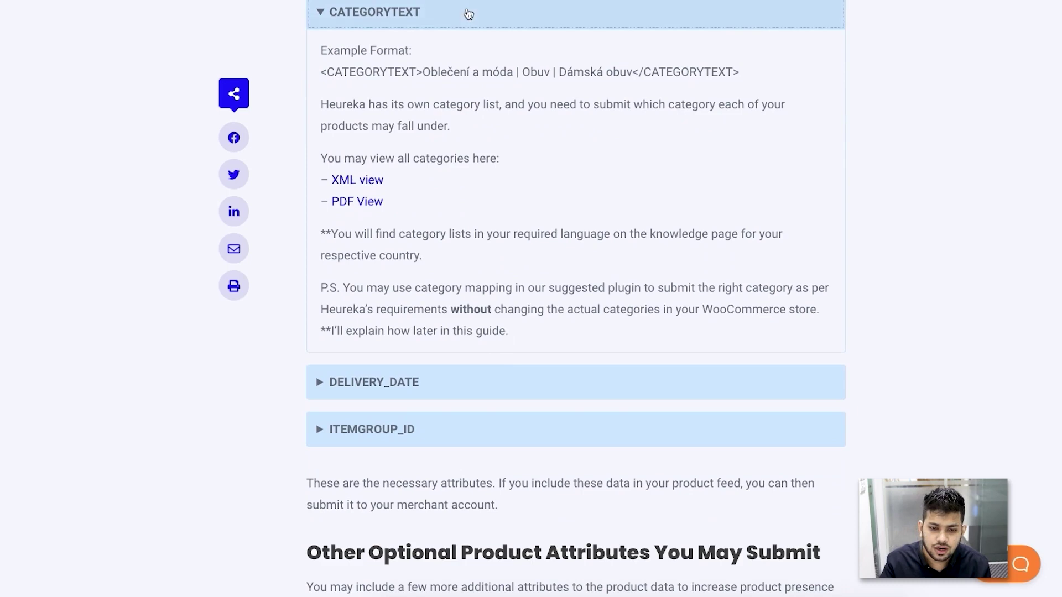
left_click(469, 14)
Step: Read the DELIVERY_DATE and ITEMGROUP_ID attribute details, collapsing each entry after reading
left_click(490, 64)
left_click(565, 181)
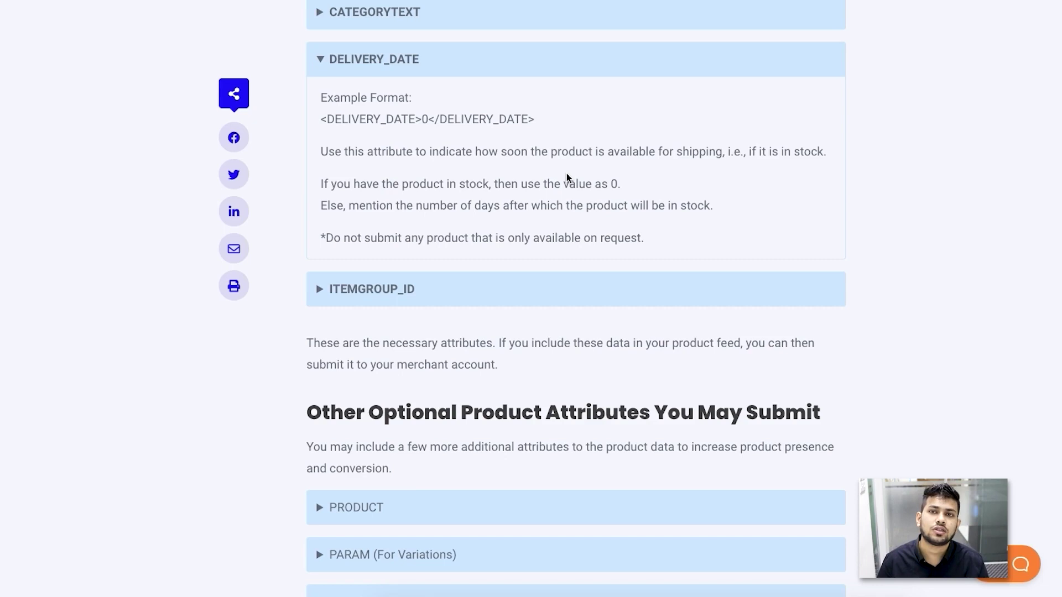
left_click(570, 206)
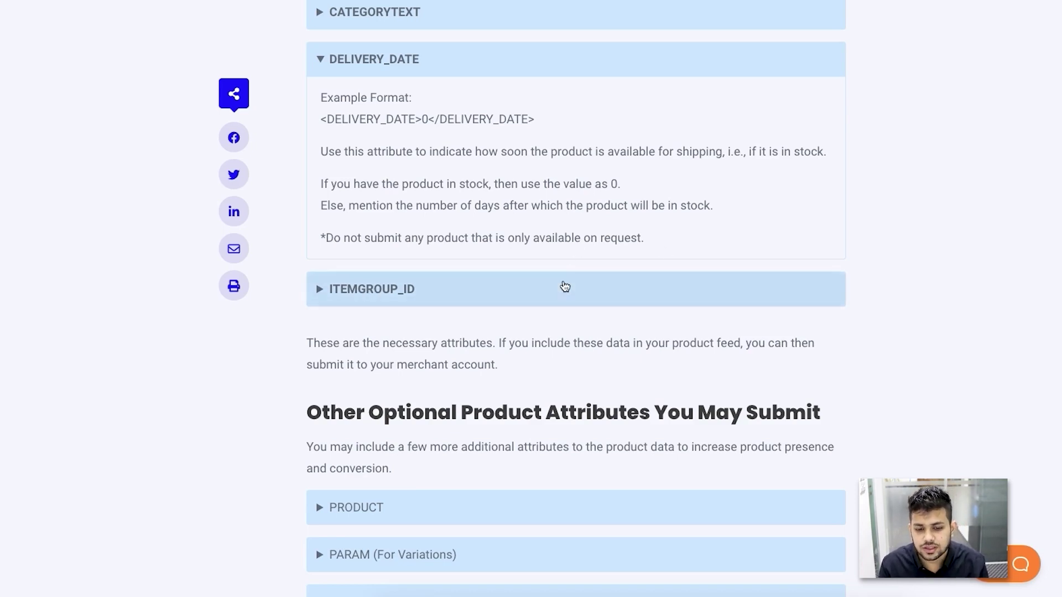
left_click(575, 70)
left_click(534, 111)
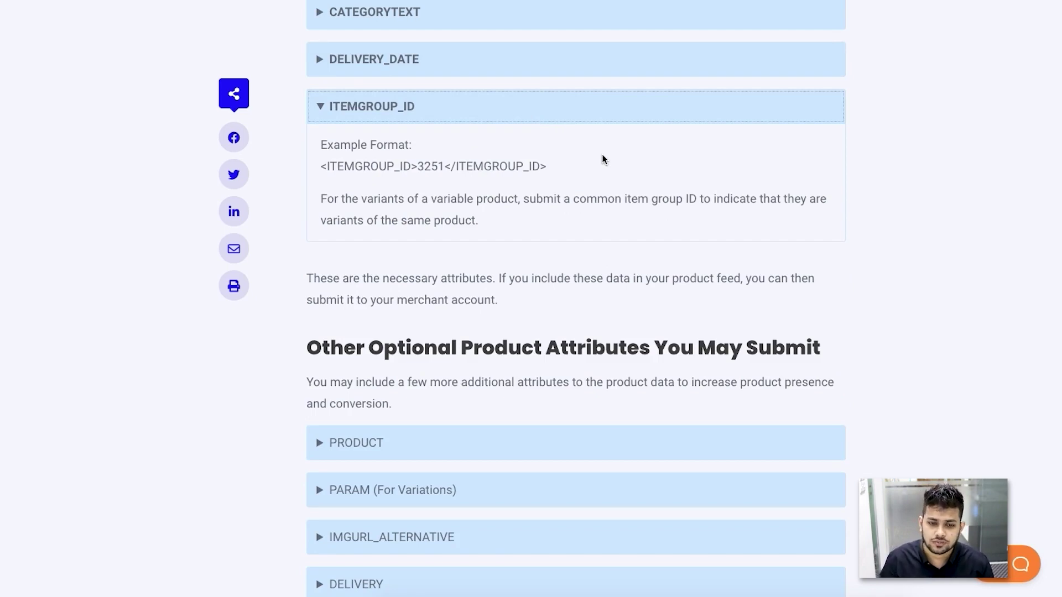
left_click(527, 108)
Step: Look through the list of optional product attributes and return to the mandatory attributes list
scroll(623, 201, "down", 3)
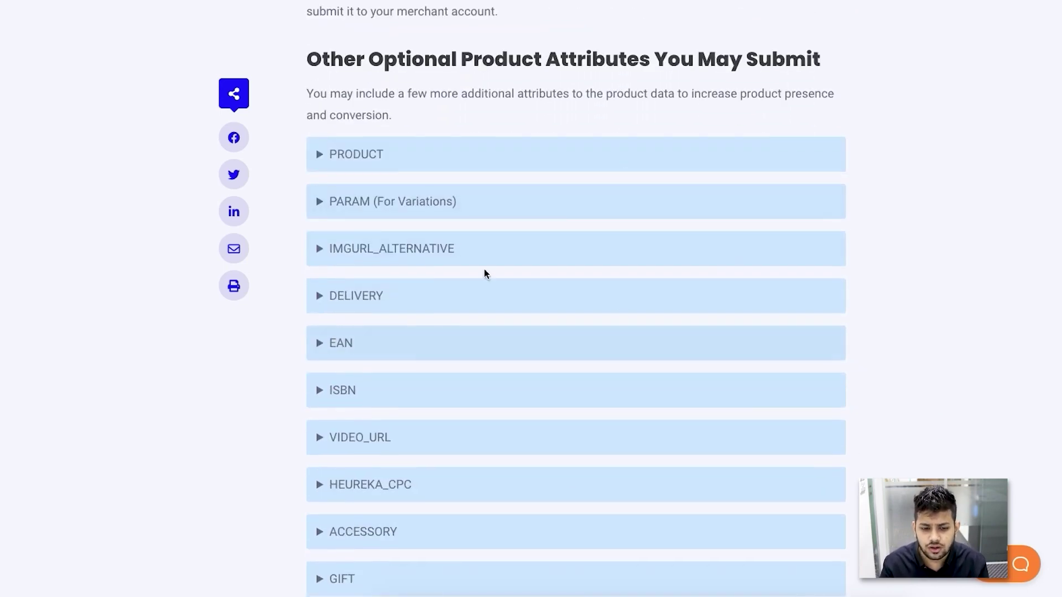
scroll(581, 232, "down", 4)
scroll(582, 244, "up", 3)
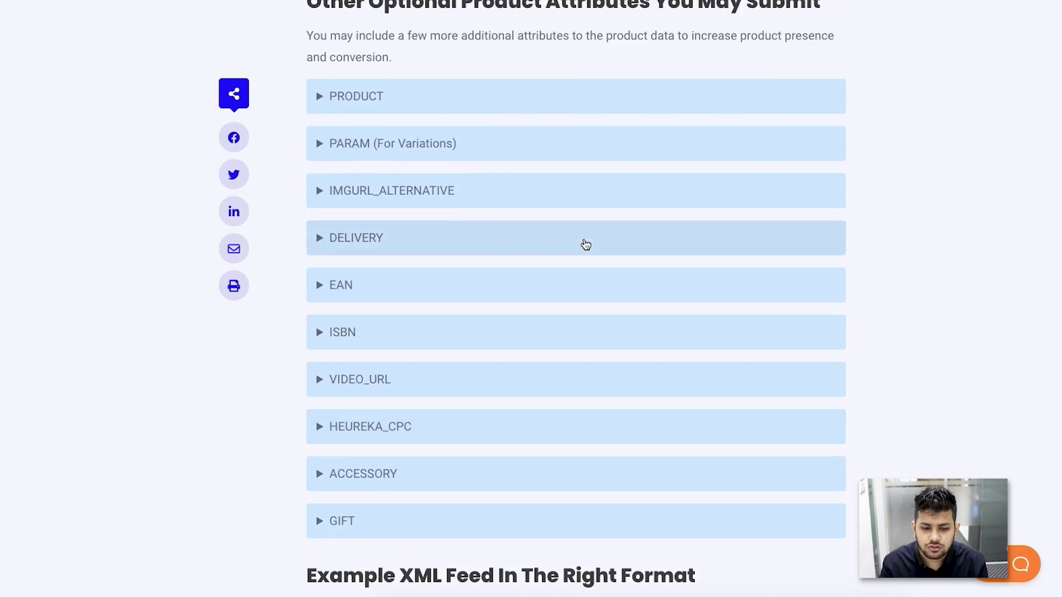
scroll(585, 244, "up", 4)
scroll(590, 287, "up", 2)
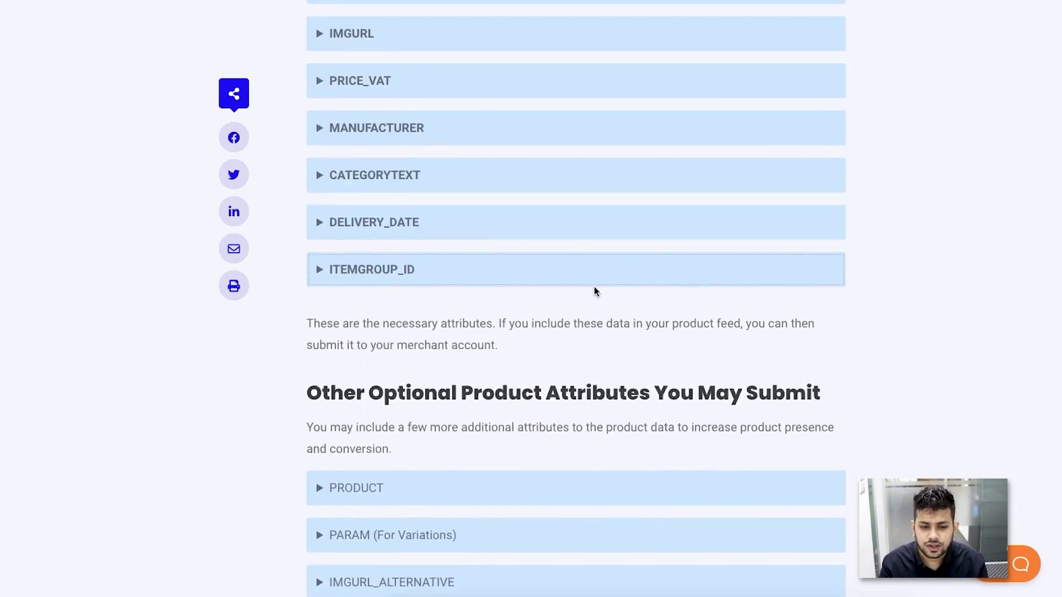
scroll(594, 288, "up", 3)
scroll(595, 290, "up", 2)
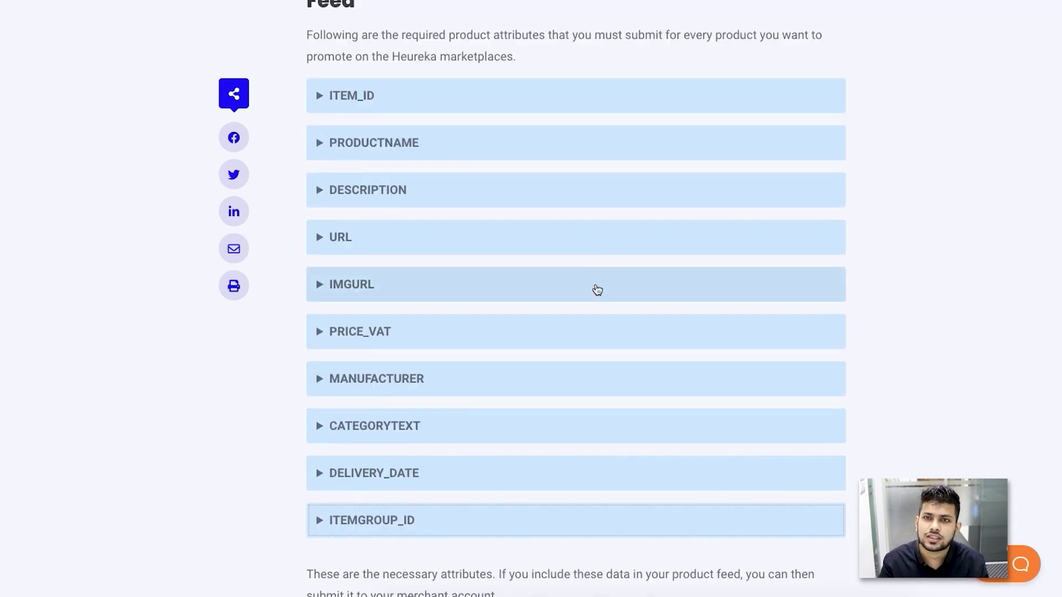
scroll(595, 289, "down", 1)
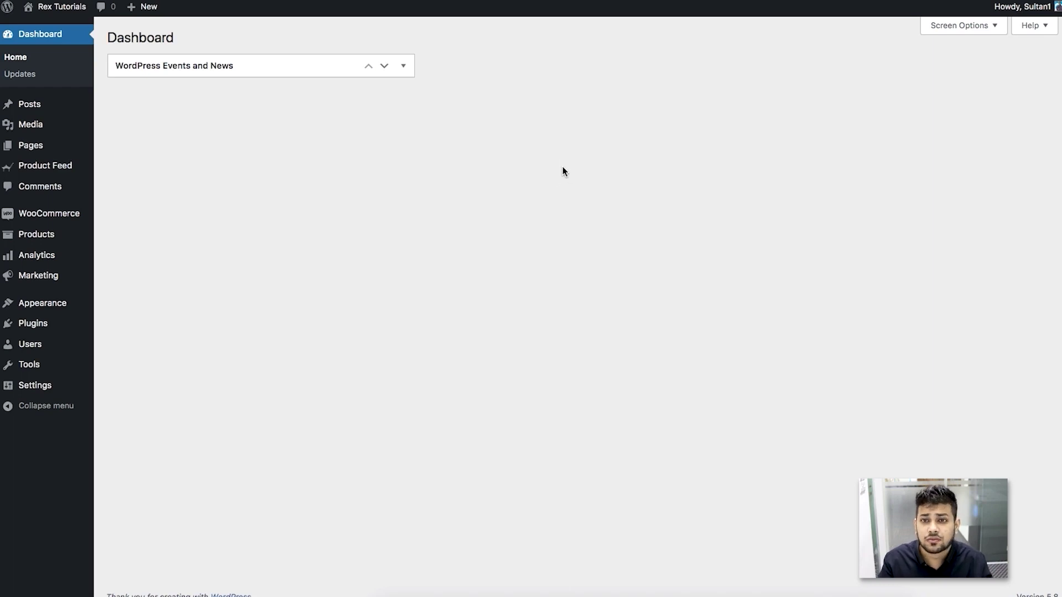
Step: In the WordPress admin, find Heureka among the Product Feed plugin's available merchants by searching for "heu" and enable it
mouse_move(74, 166)
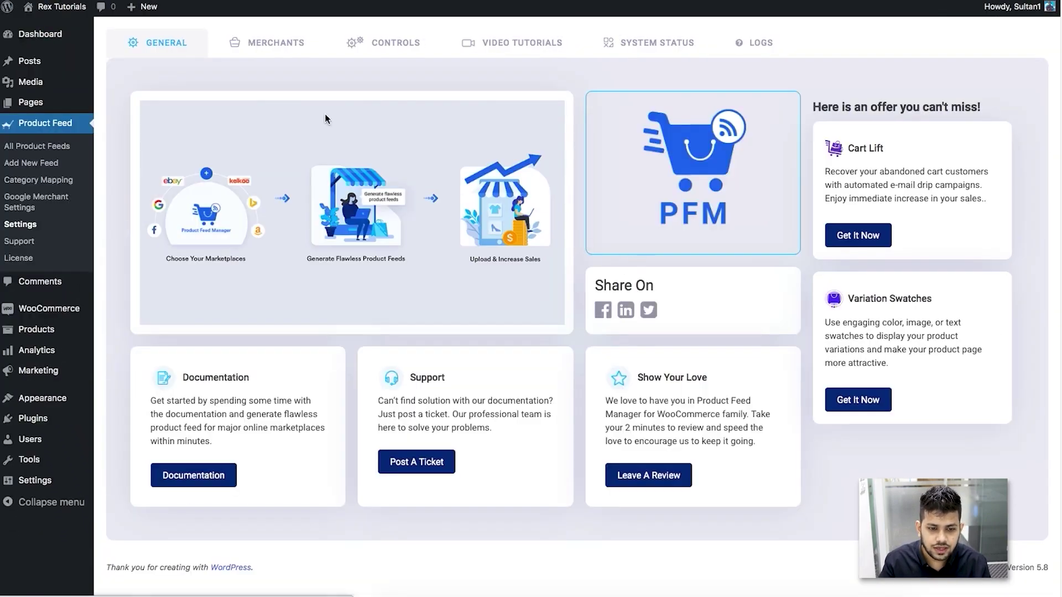
left_click(281, 44)
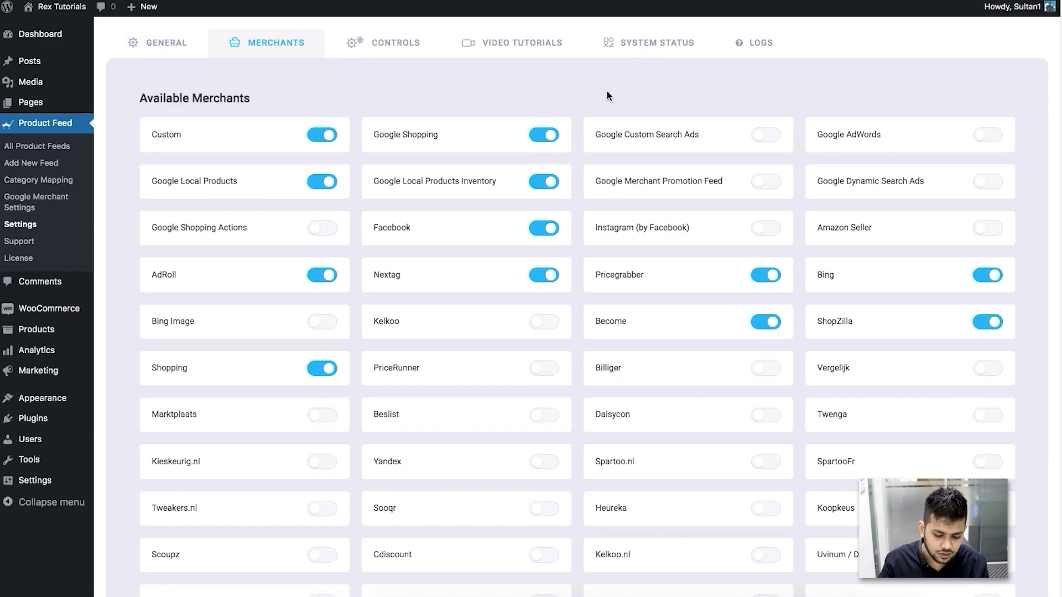
key("ctrl+f")
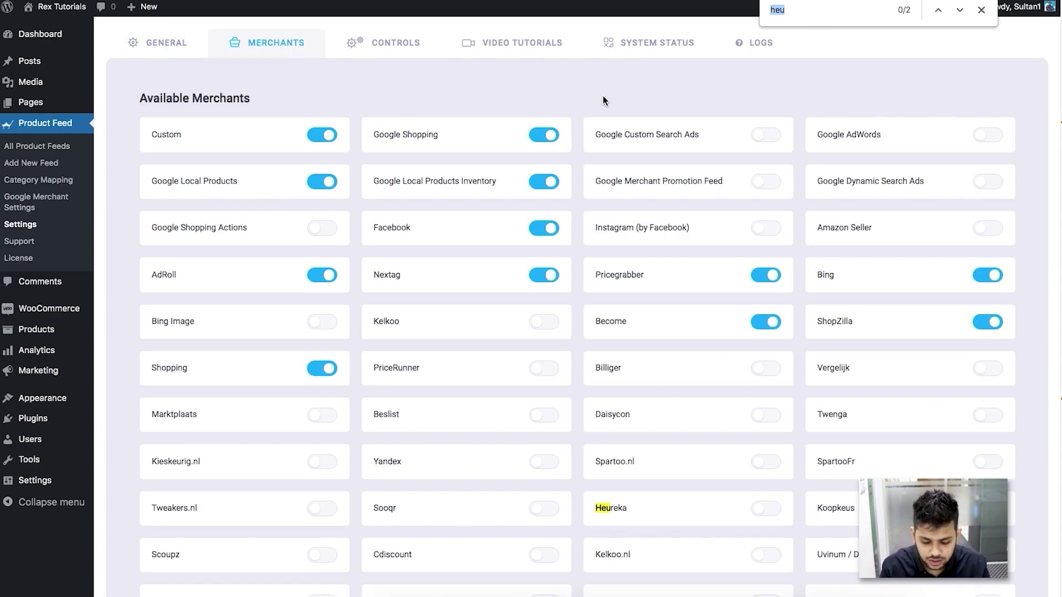
type("heu")
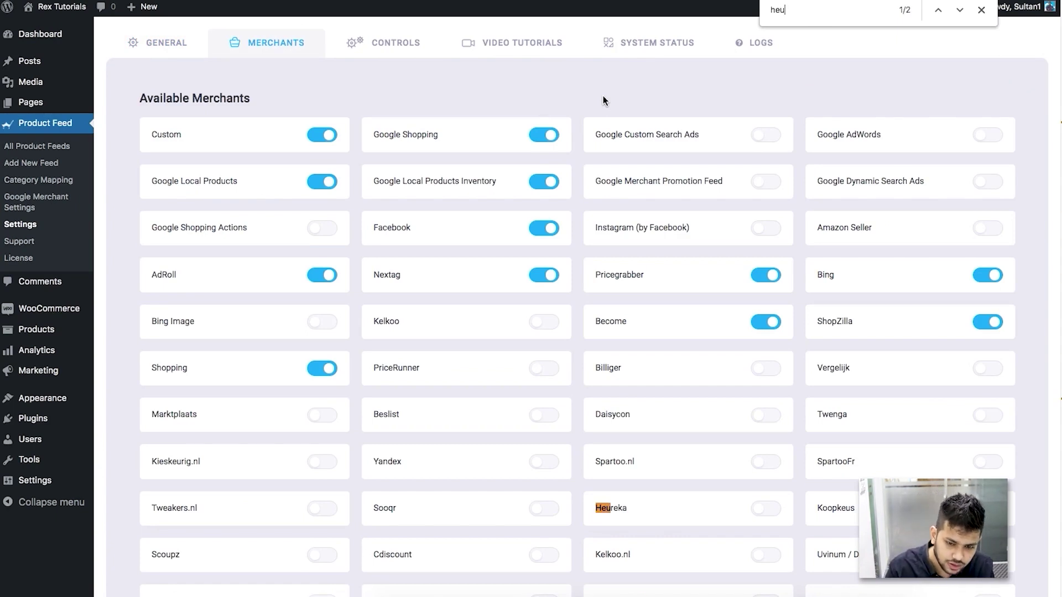
left_click(777, 515)
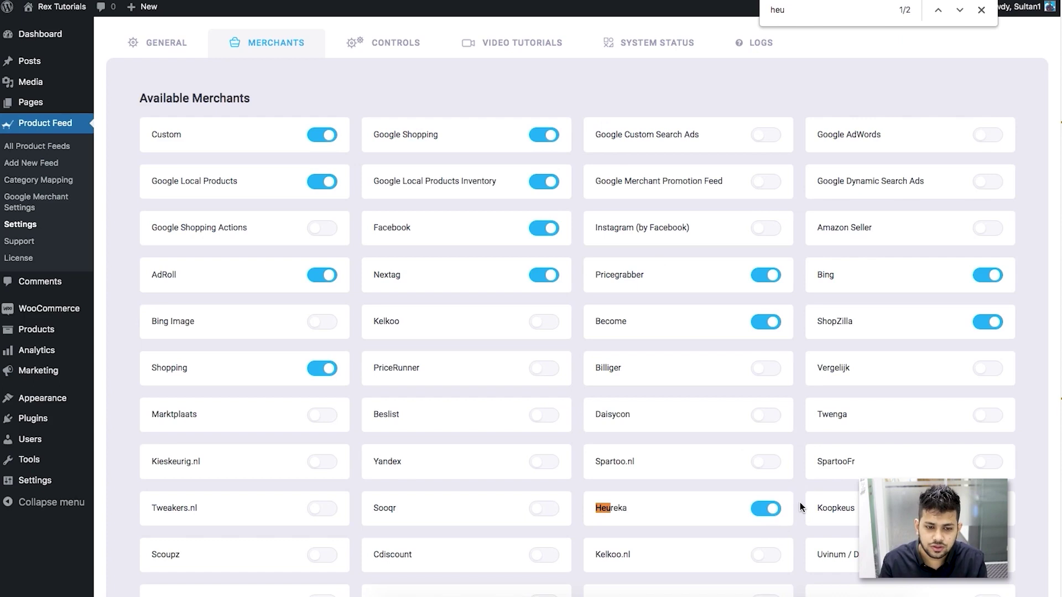
Step: Open the plugin's control settings and purge the WPFM cache
left_click(388, 43)
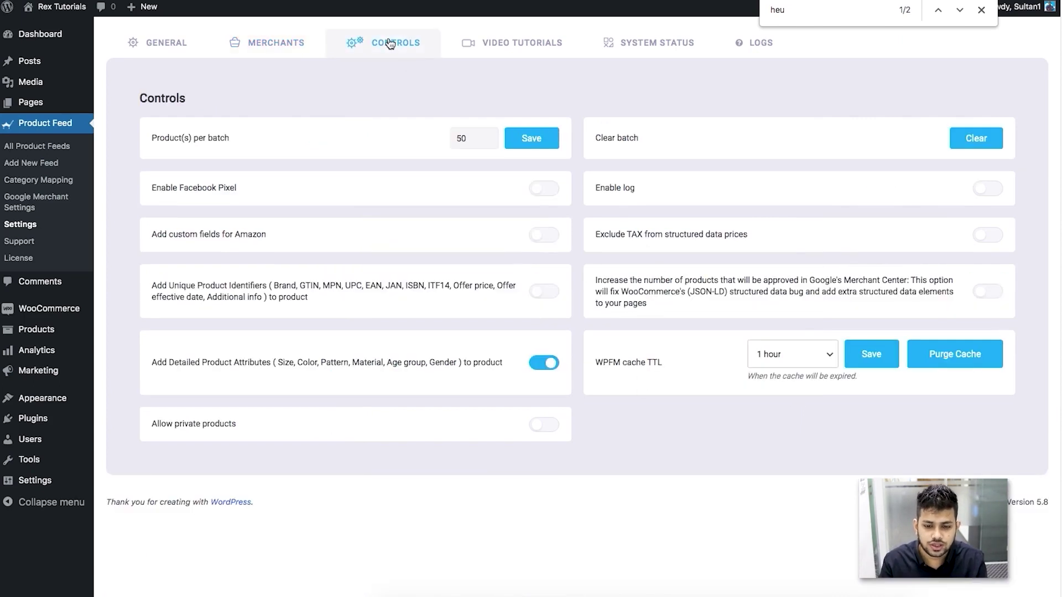
left_click(931, 360)
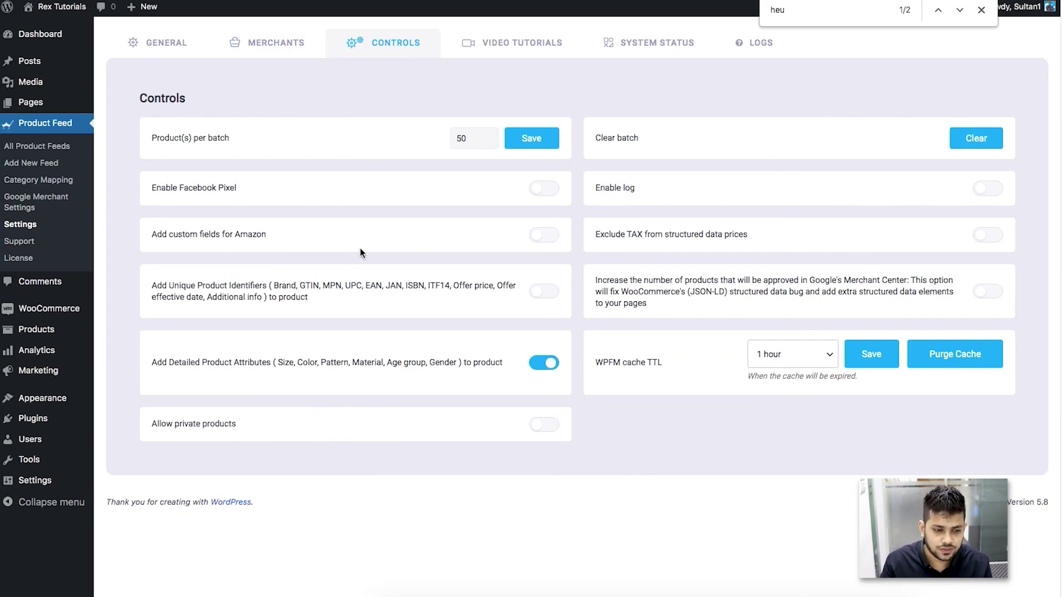
Step: Start a new product feed and title it "Heureka feed"
left_click(31, 163)
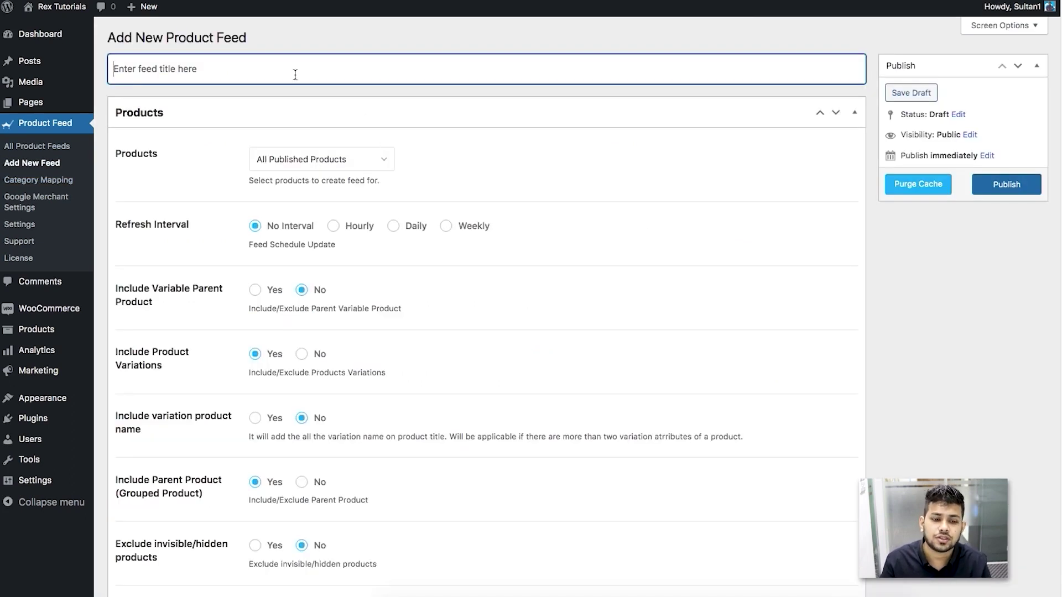
type("Heu")
type("rek")
type("a")
key("BackSpace")
type("eka feed")
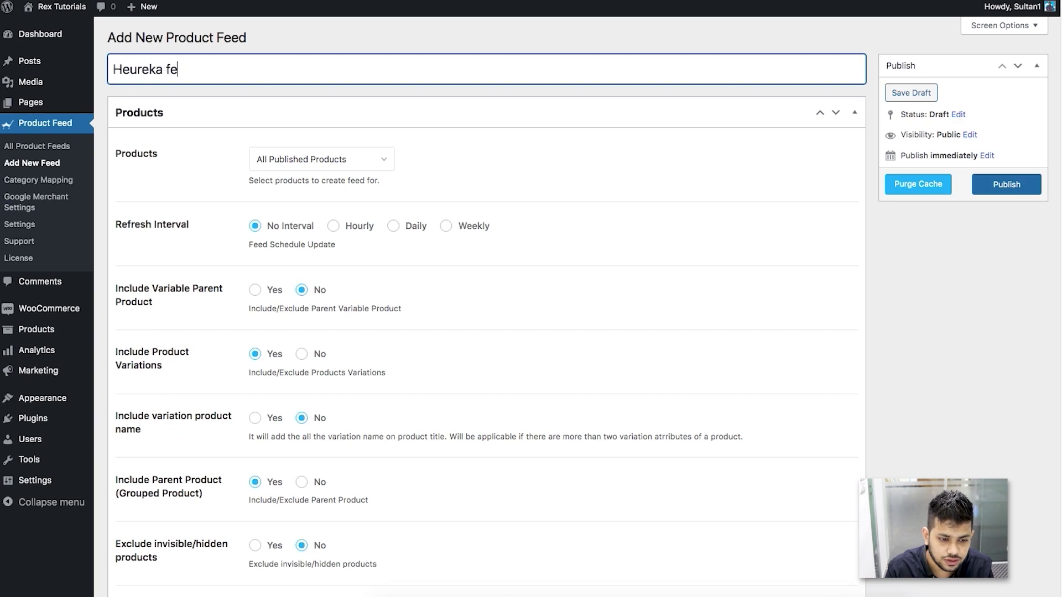
left_click(582, 172)
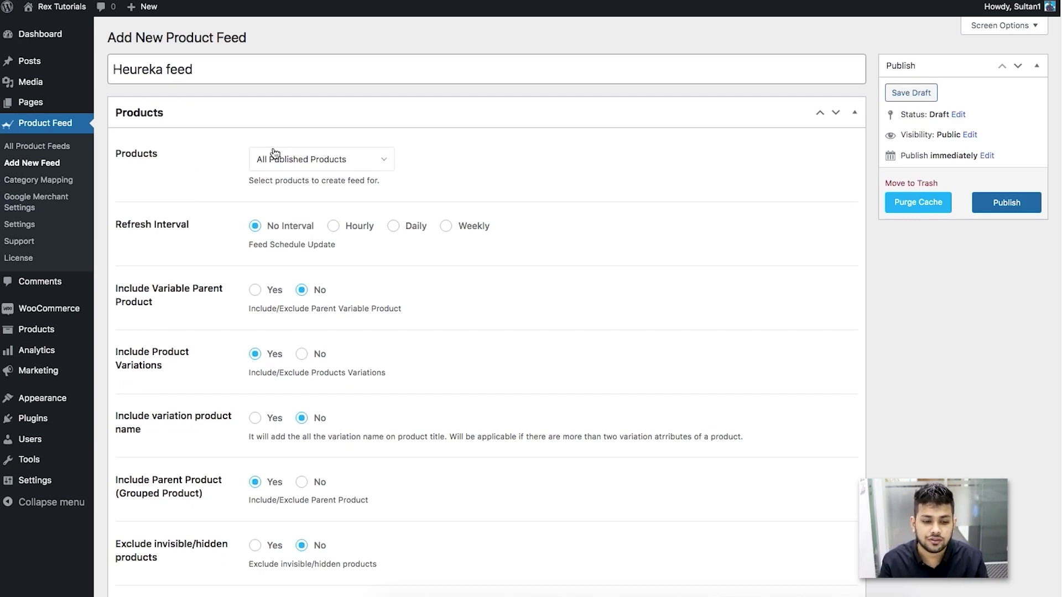
Step: Review the feed's product filter choices, refresh interval and product inclusion options, leaving them unchanged
left_click(354, 162)
scroll(365, 276, "down", 1)
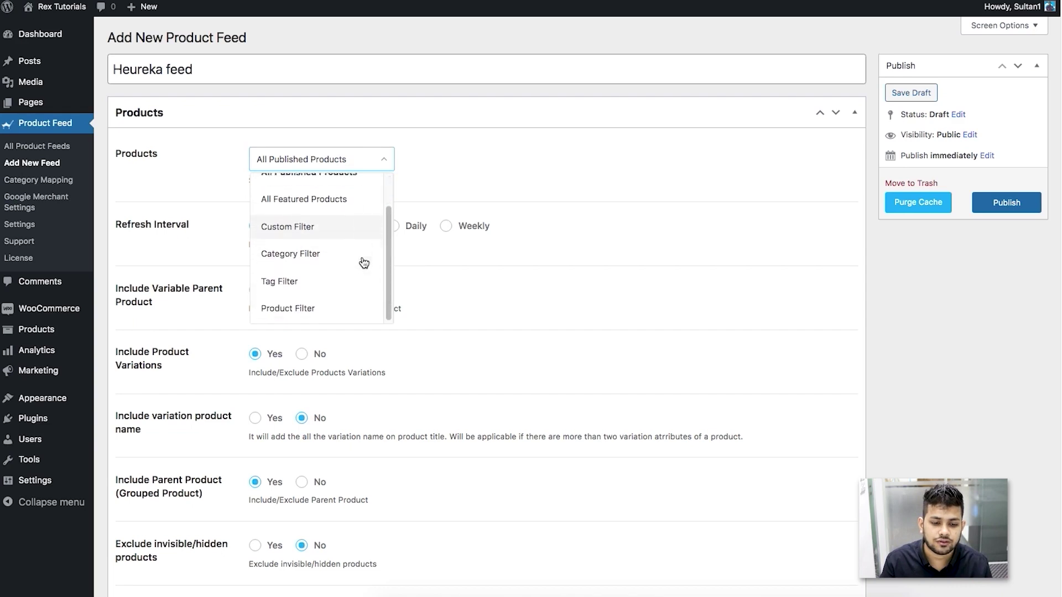
left_click(509, 179)
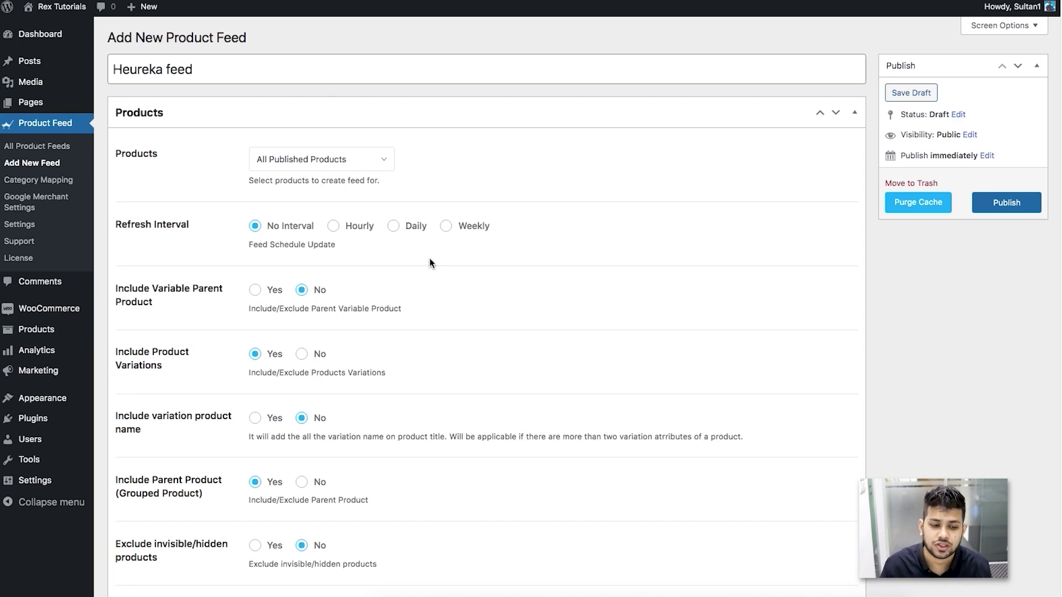
scroll(437, 238, "down", 5)
scroll(448, 243, "up", 5)
scroll(455, 269, "down", 1)
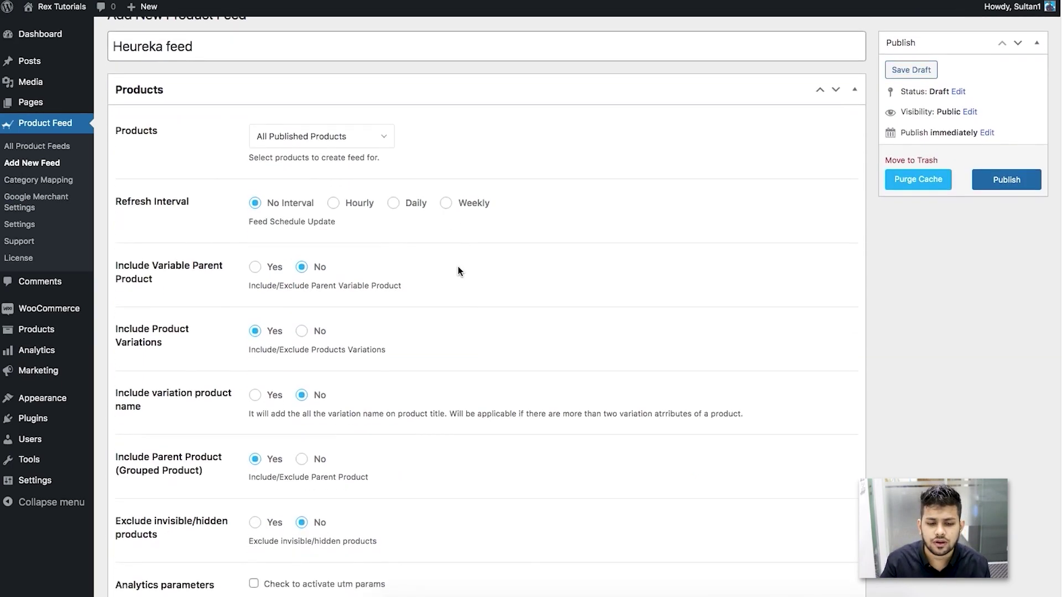
scroll(458, 270, "down", 3)
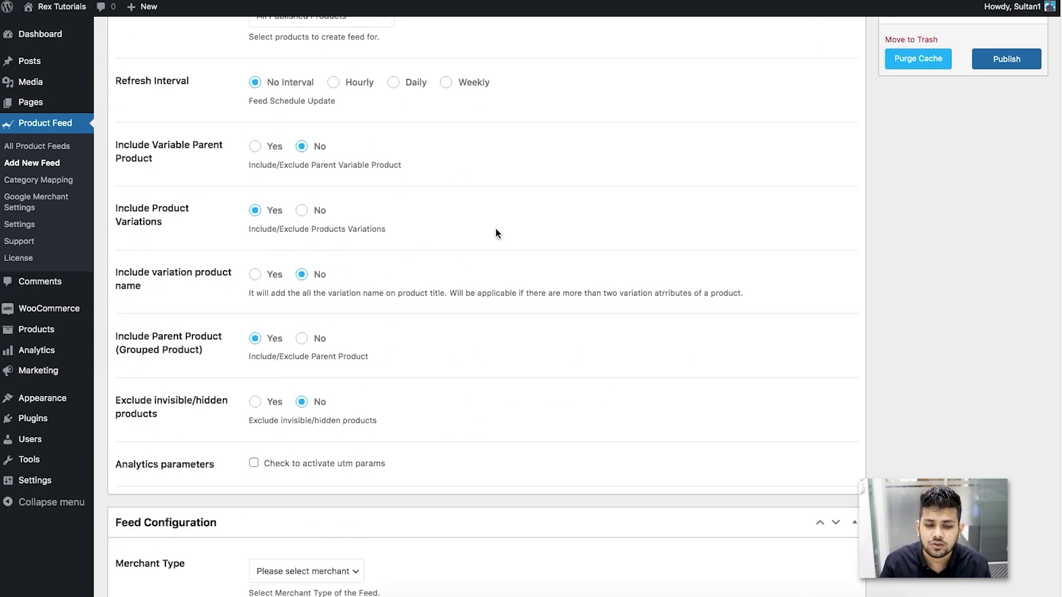
Step: Choose Heureka as the merchant type in the feed configuration
scroll(509, 223, "down", 5)
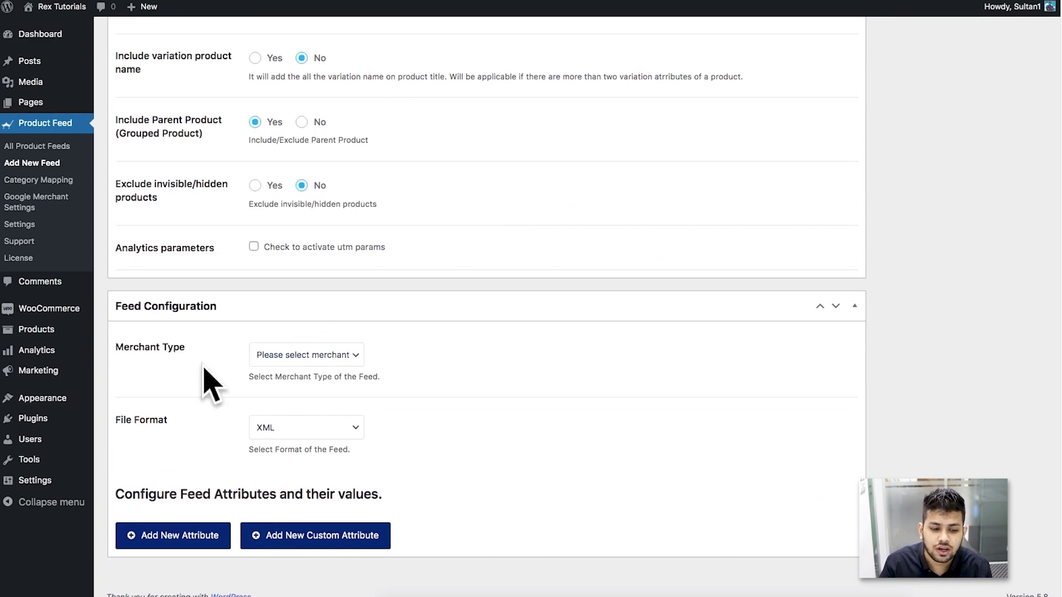
left_click(308, 354)
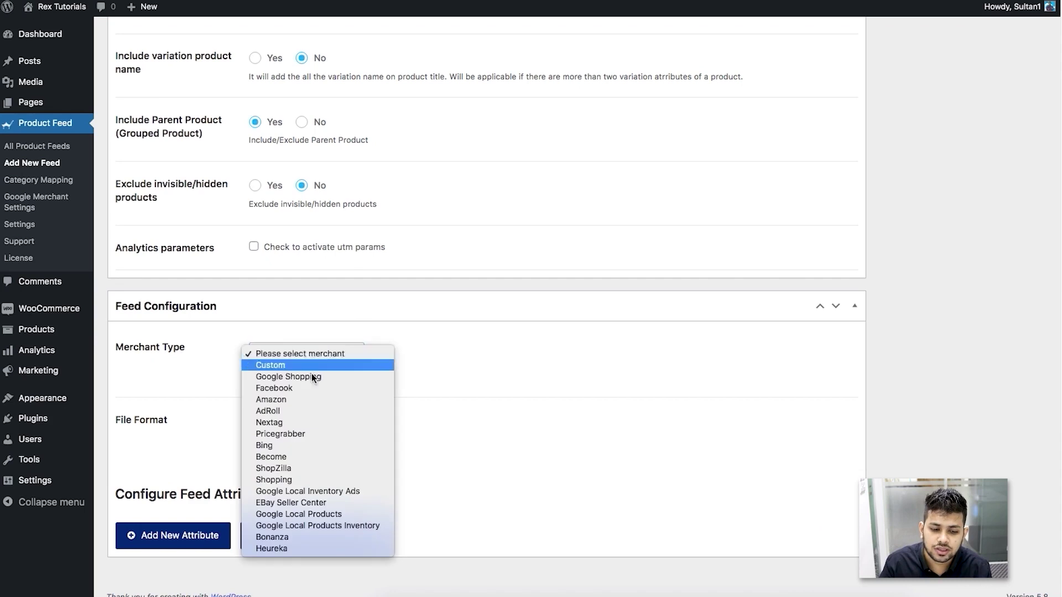
left_click(278, 549)
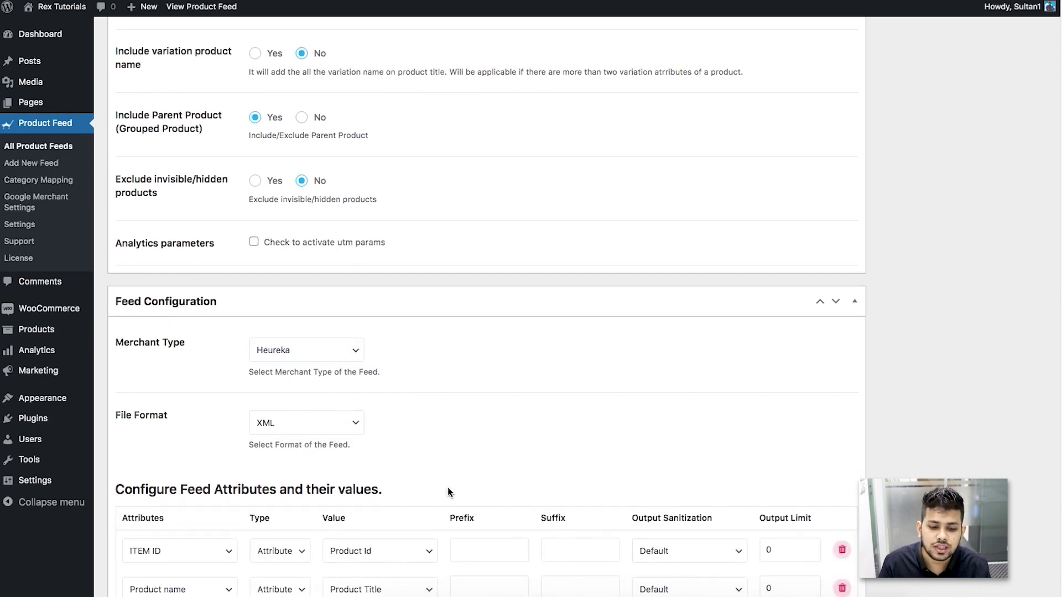
Step: Change the MANUFACTURER attribute's type to Static and enter "Rex" as its value
scroll(543, 529, "down", 2)
scroll(542, 529, "down", 6)
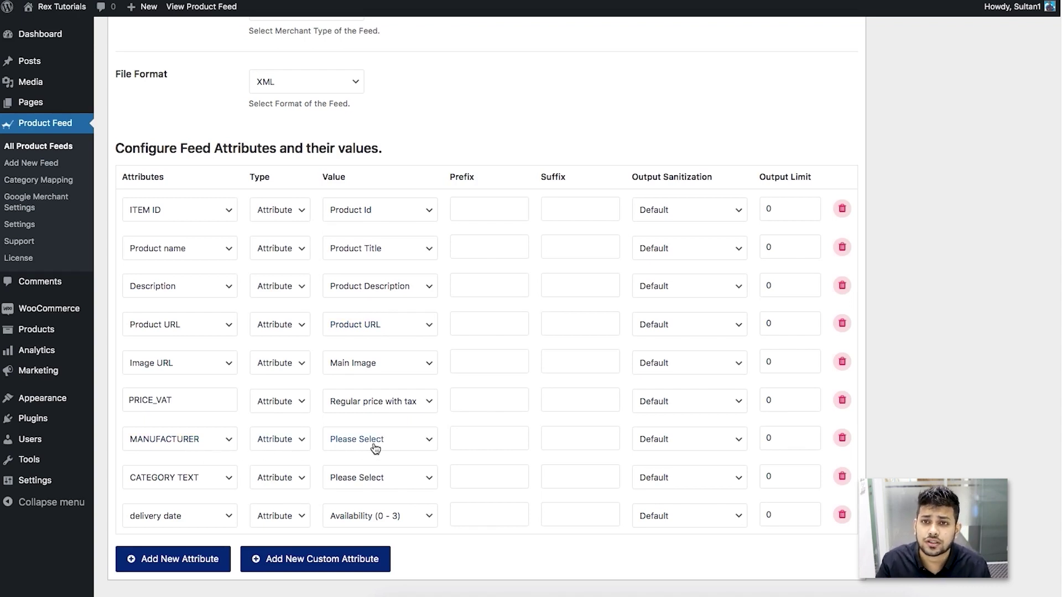
left_click(278, 439)
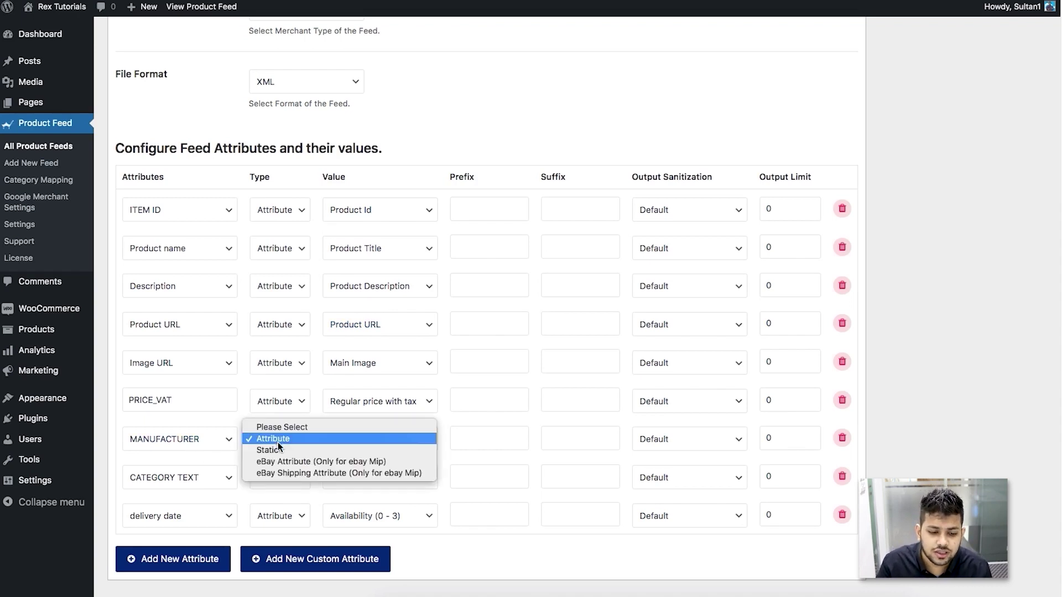
left_click(278, 449)
left_click(364, 439)
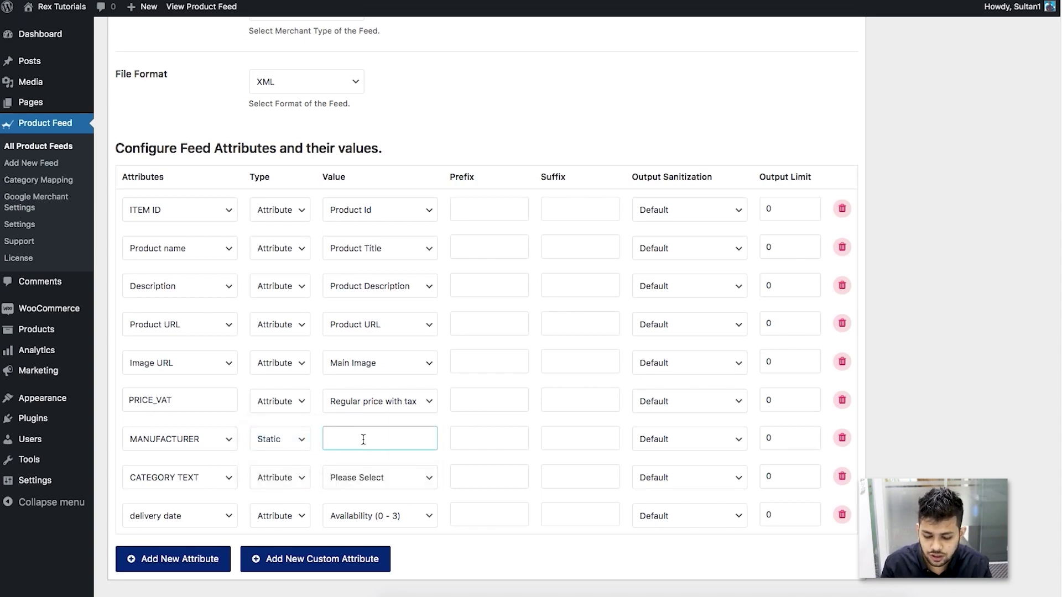
type("Rex")
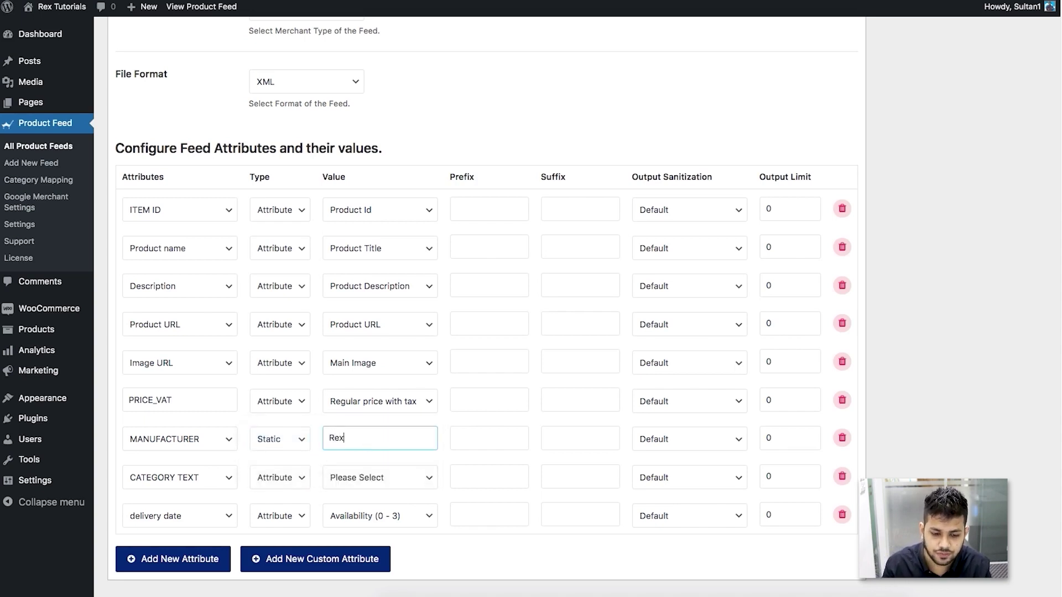
left_click(444, 426)
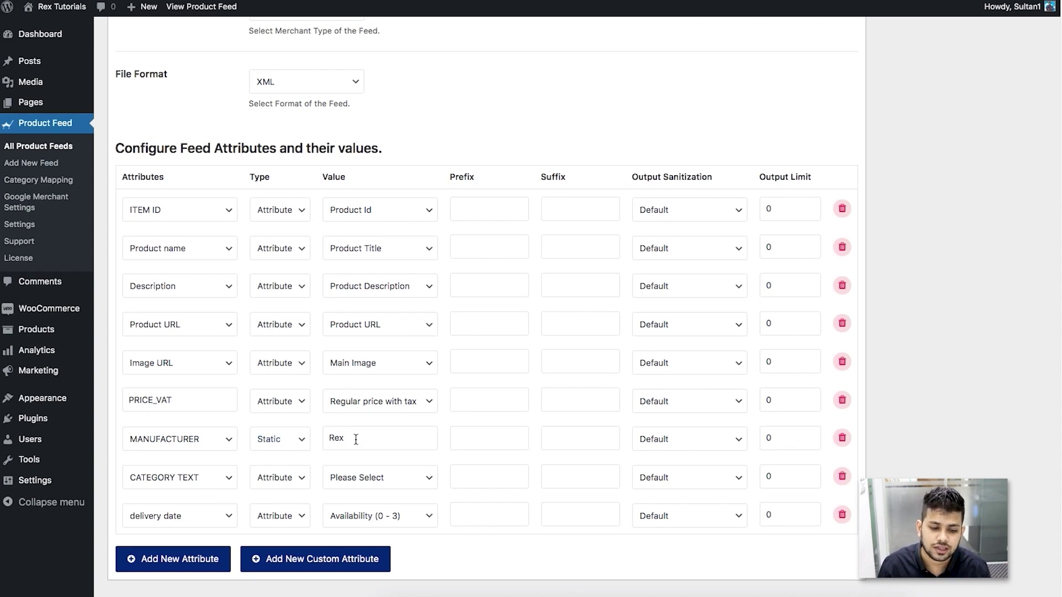
left_click(290, 439)
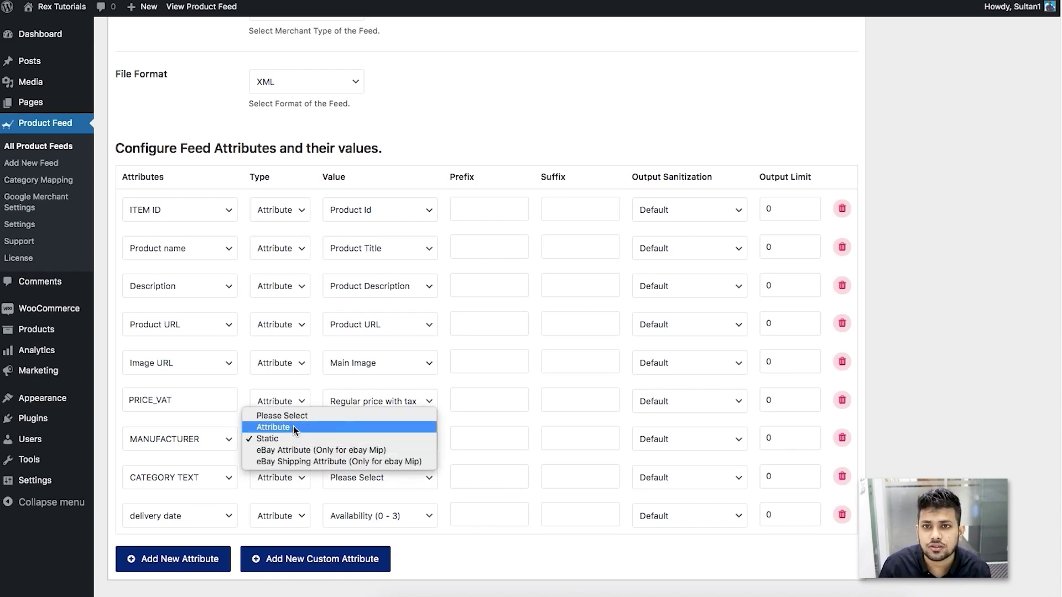
left_click(462, 433)
left_click(361, 440)
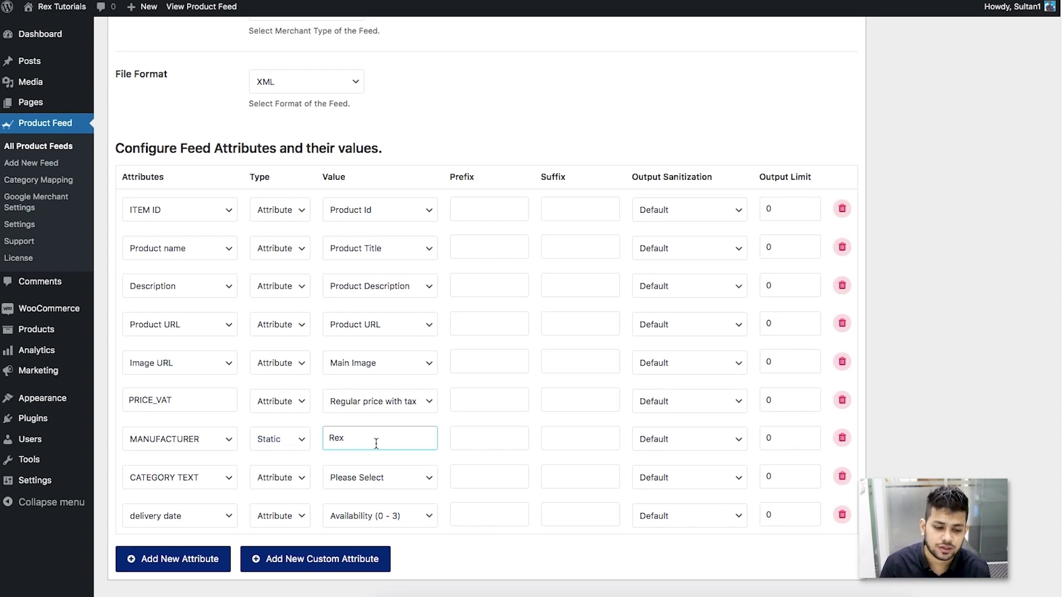
Step: Publish the Heureka feed
scroll(420, 453, "down", 1)
left_click(449, 459)
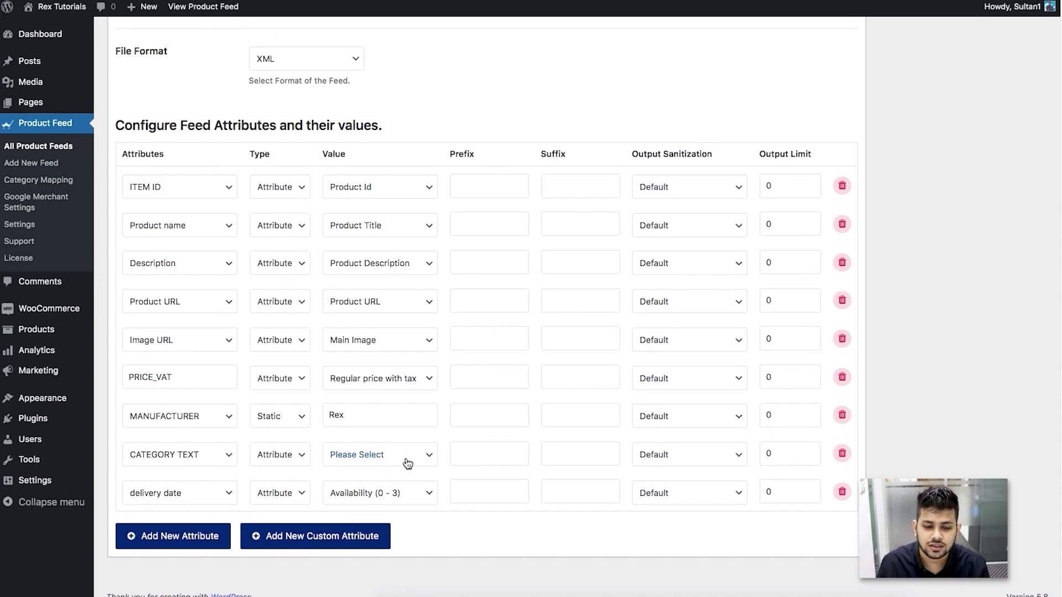
scroll(940, 419, "up", 15)
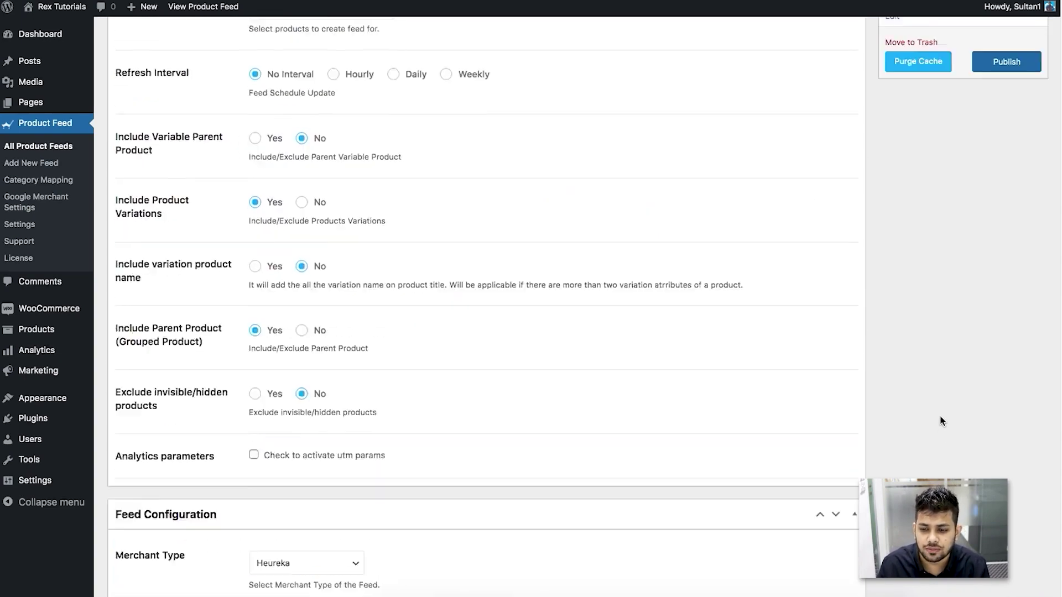
left_click(997, 215)
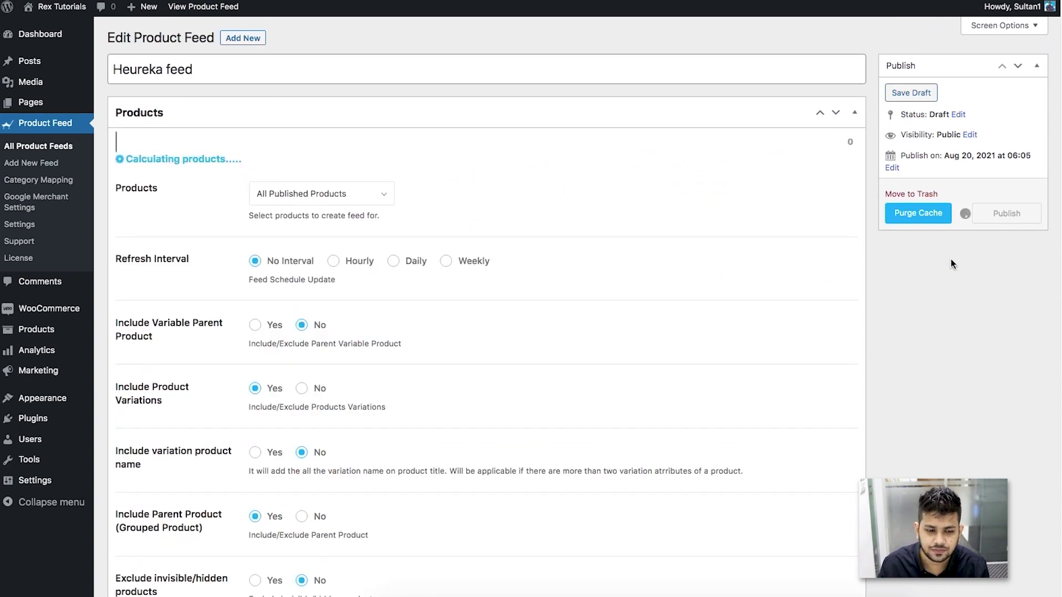
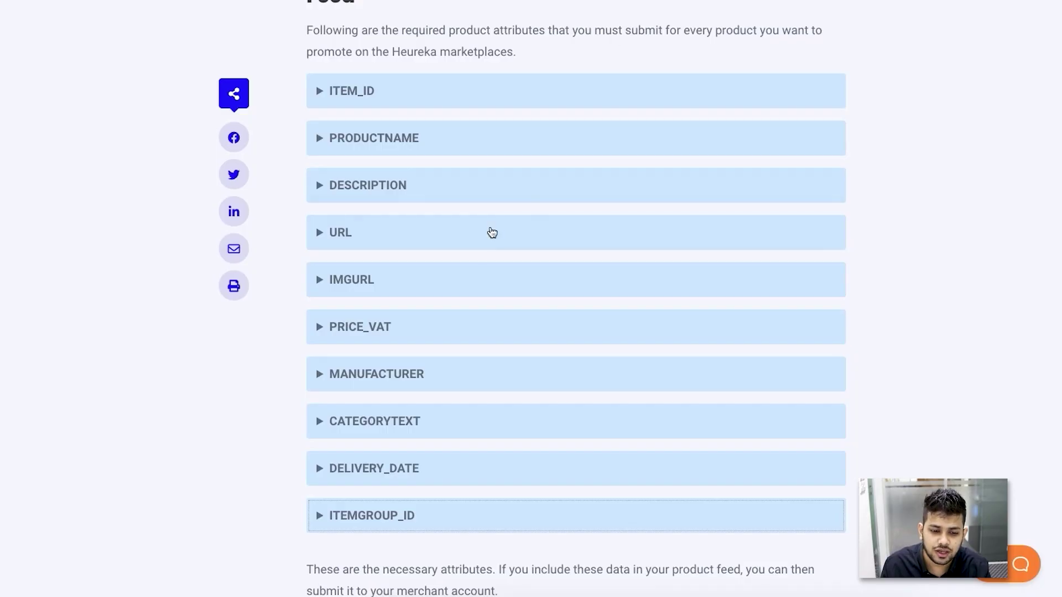
Step: From the documentation's CATEGORYTEXT attribute, open the Heureka Category List and copy the full category name "Auto-moto | Pneumatiky"
scroll(457, 301, "down", 1)
left_click(404, 410)
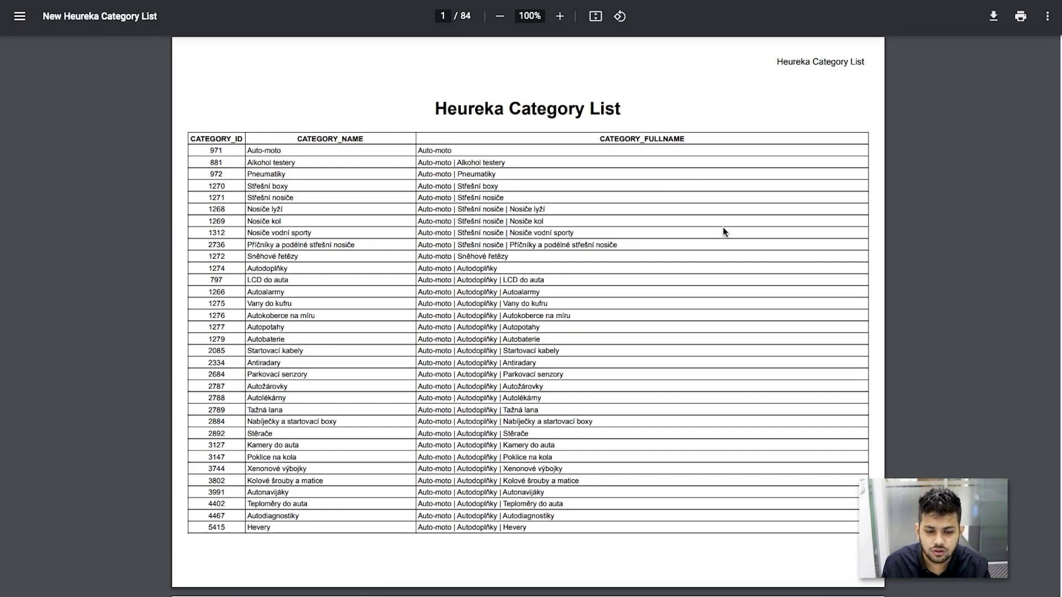
scroll(722, 227, "down", 15)
scroll(722, 227, "up", 15)
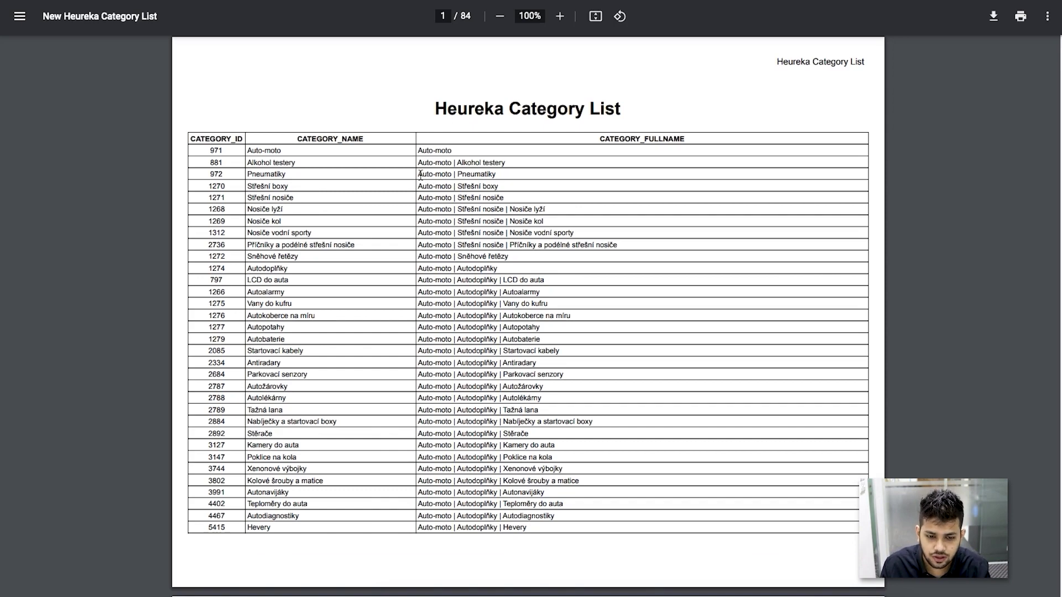
left_click_drag(420, 175, 503, 174)
key("ctrl+c")
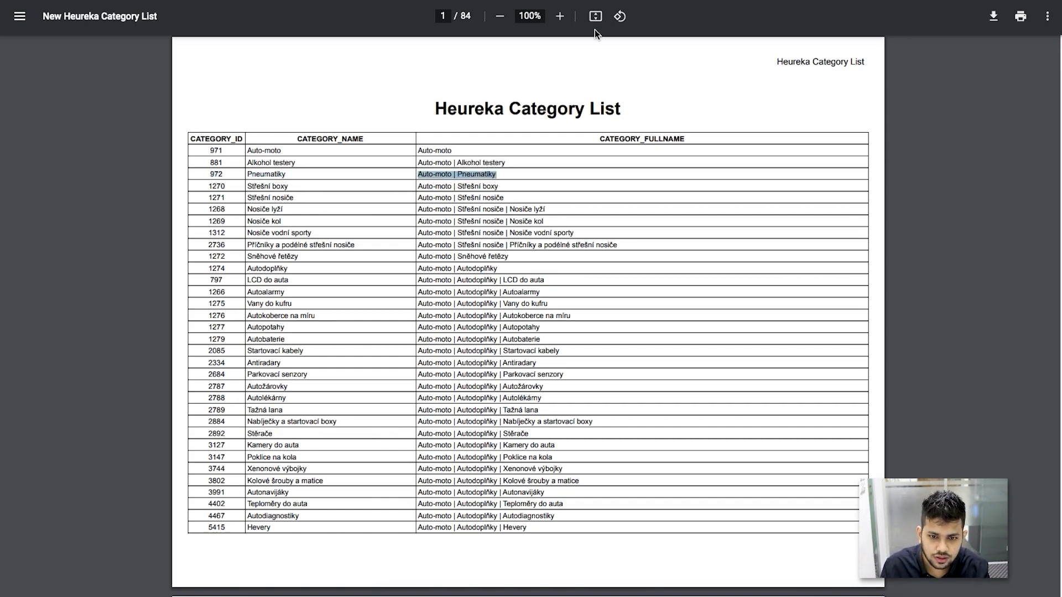
Step: Return to the plugin's new category map and map All Arts & Crafts to the copied category "Auto-moto | Pneumatiky"
key("alt+Tab")
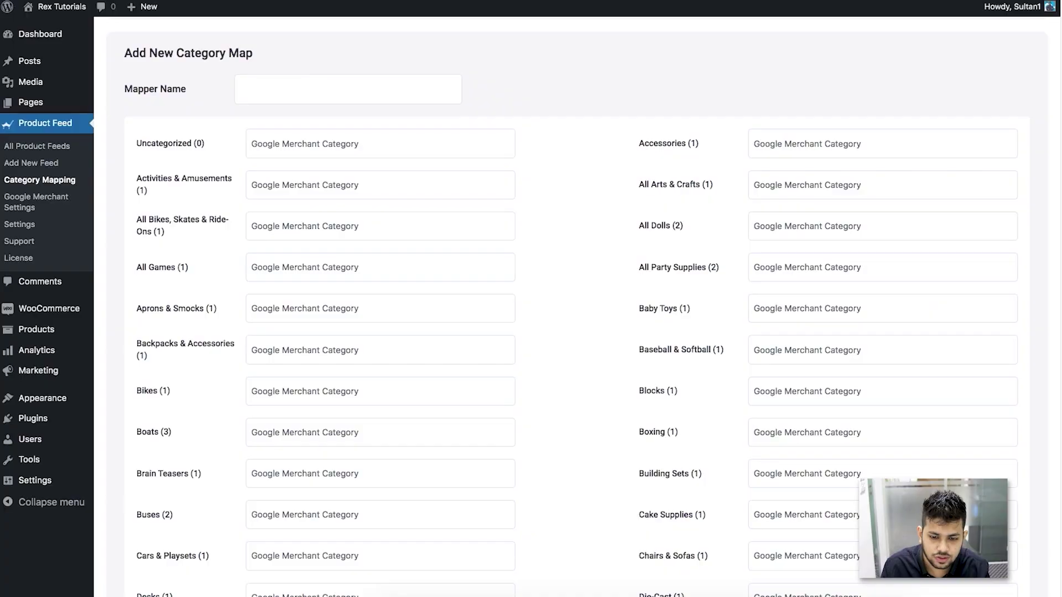
left_click(776, 188)
key("ctrl+v")
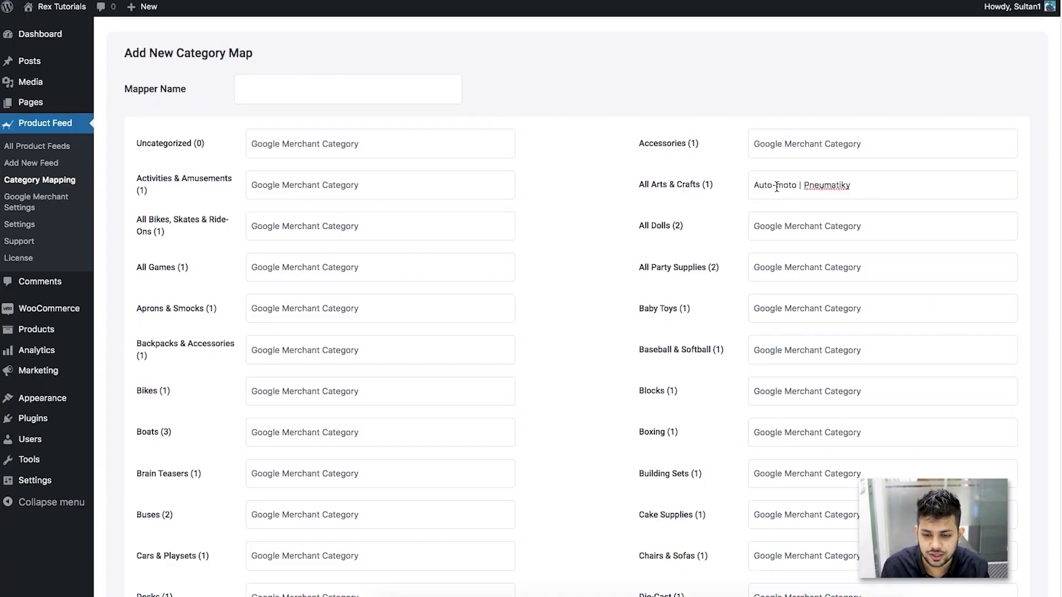
left_click(603, 191)
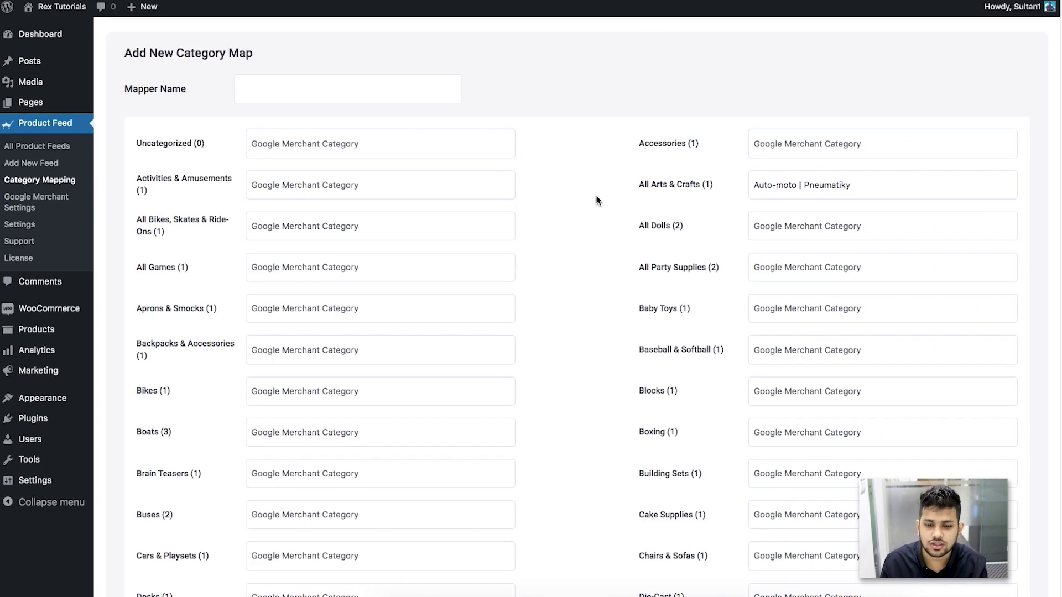
left_click_drag(639, 232, 674, 225)
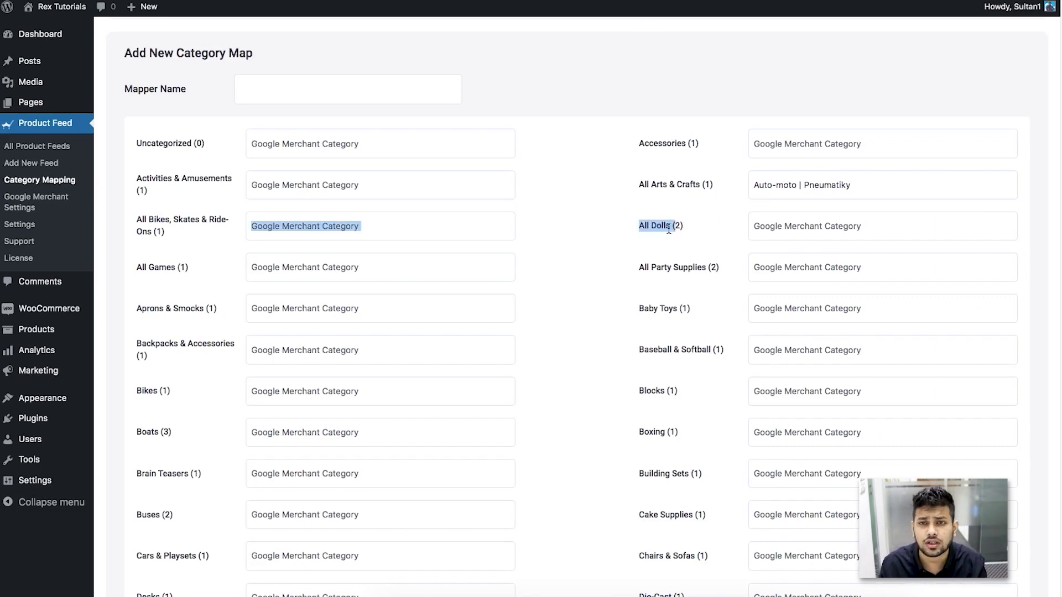
left_click(603, 261)
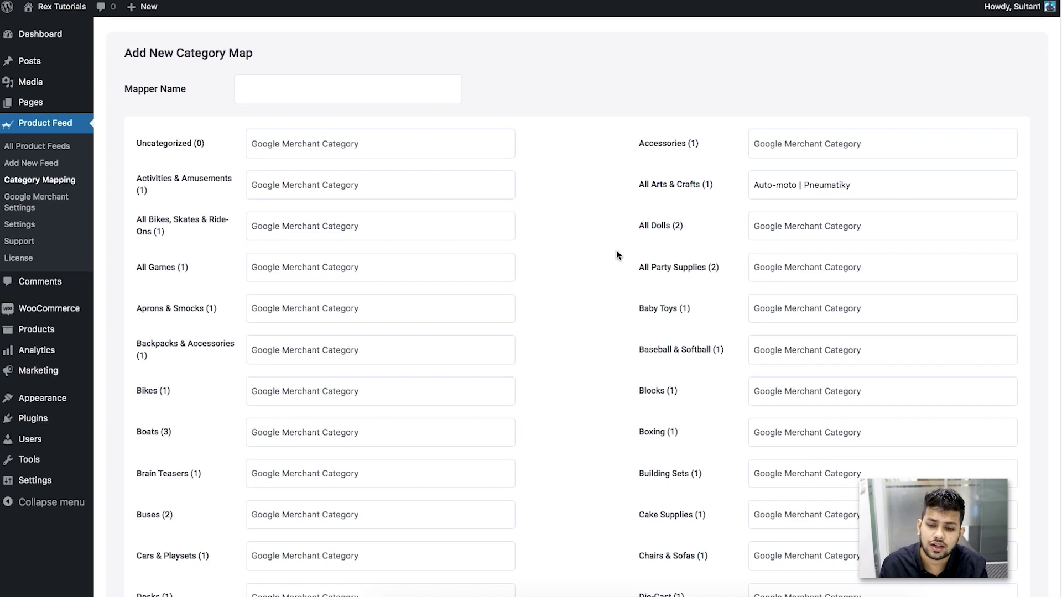
left_click(776, 229)
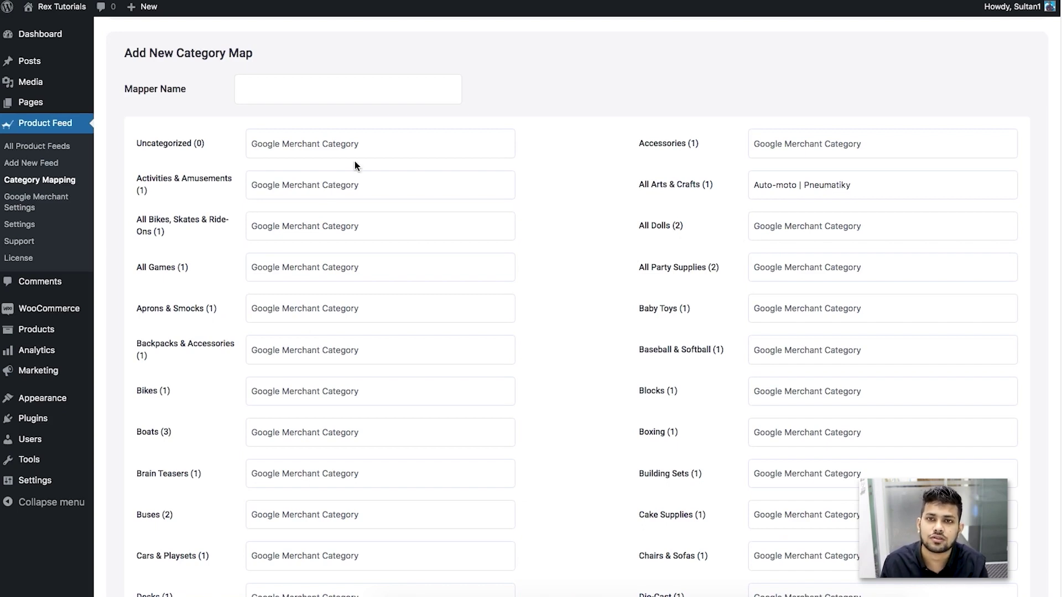
Step: Name the new category map "Heureka Categories", save it and check for it in the list of saved maps
left_click(364, 94)
type("Heureka cat")
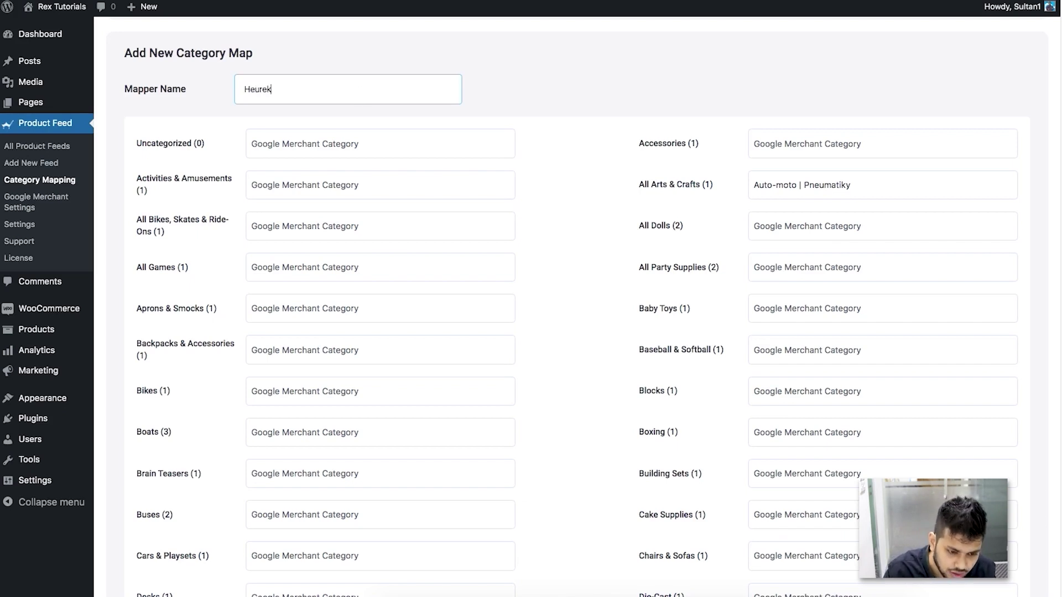
type("egories")
scroll(376, 127, "down", 20)
left_click(160, 539)
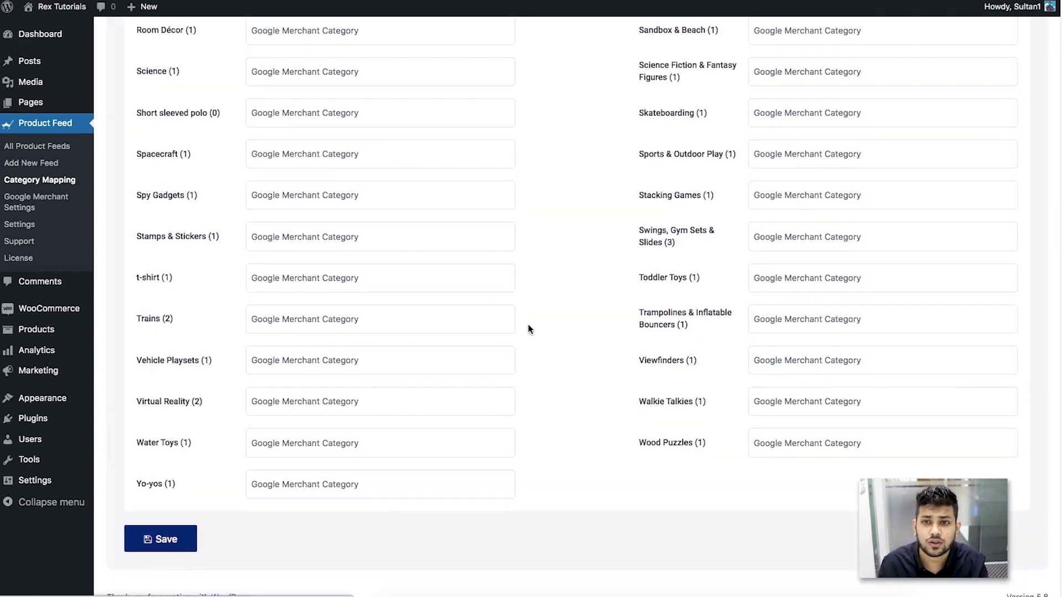
scroll(515, 335, "up", 20)
scroll(516, 335, "up", 12)
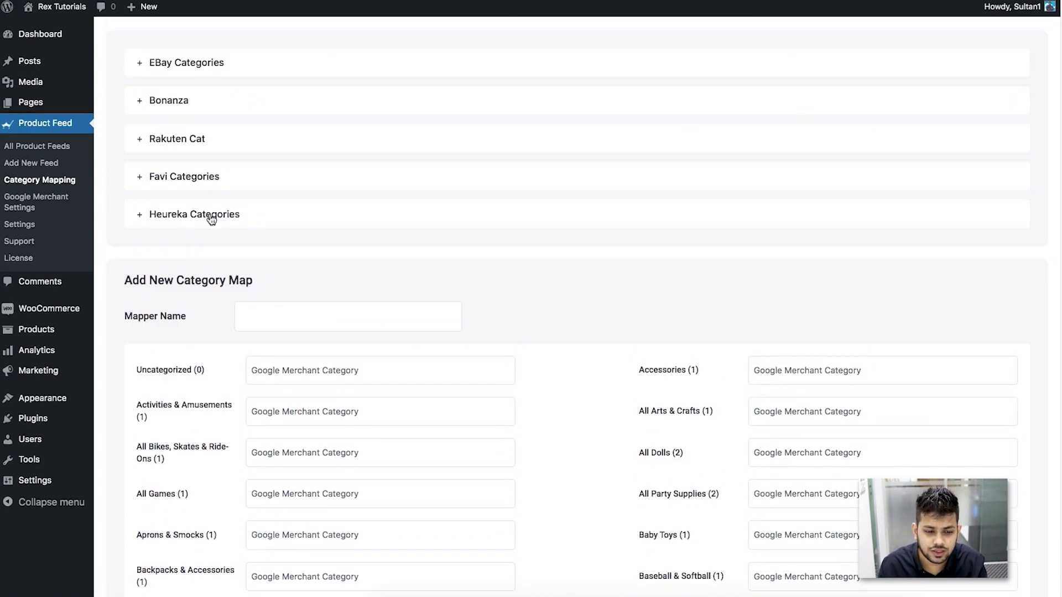
Step: Expand the saved Heureka Categories map, update it and review its category mappings
left_click(253, 219)
scroll(325, 260, "down", 2)
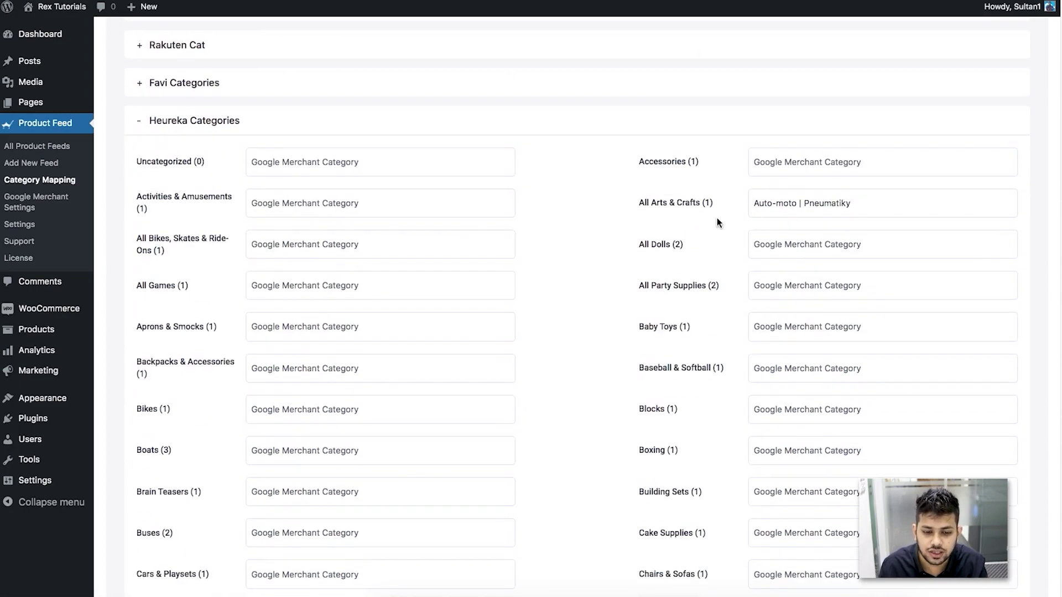
scroll(508, 231, "down", 14)
scroll(508, 231, "down", 11)
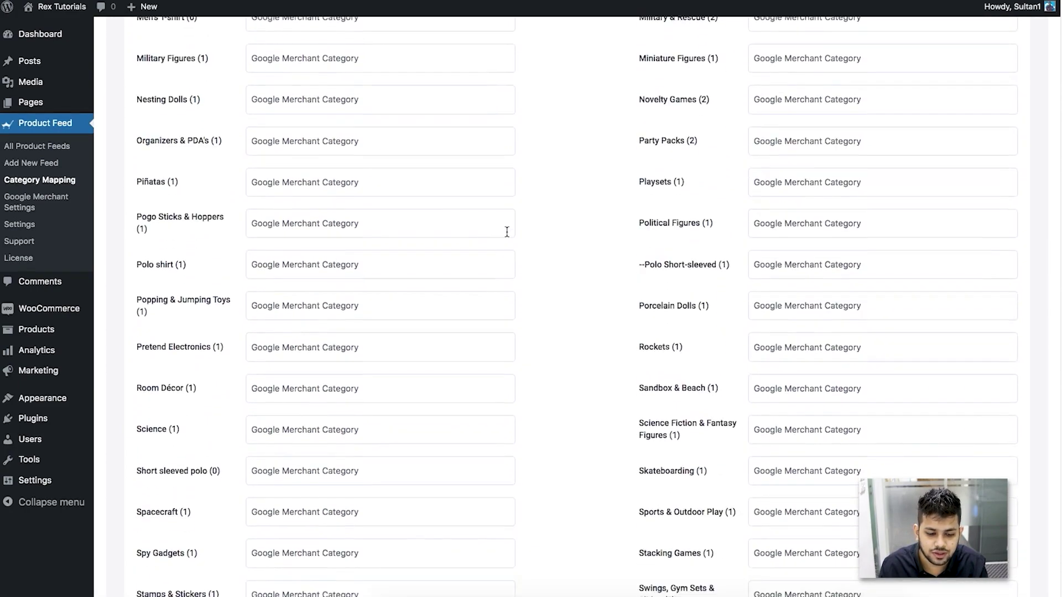
left_click(169, 435)
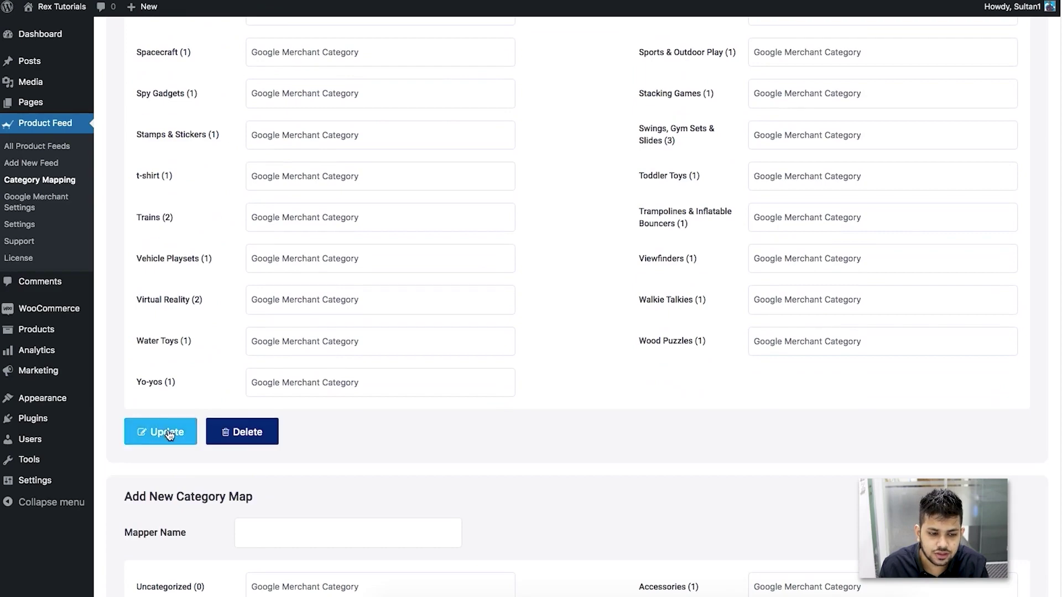
scroll(283, 412, "up", 20)
scroll(283, 413, "up", 8)
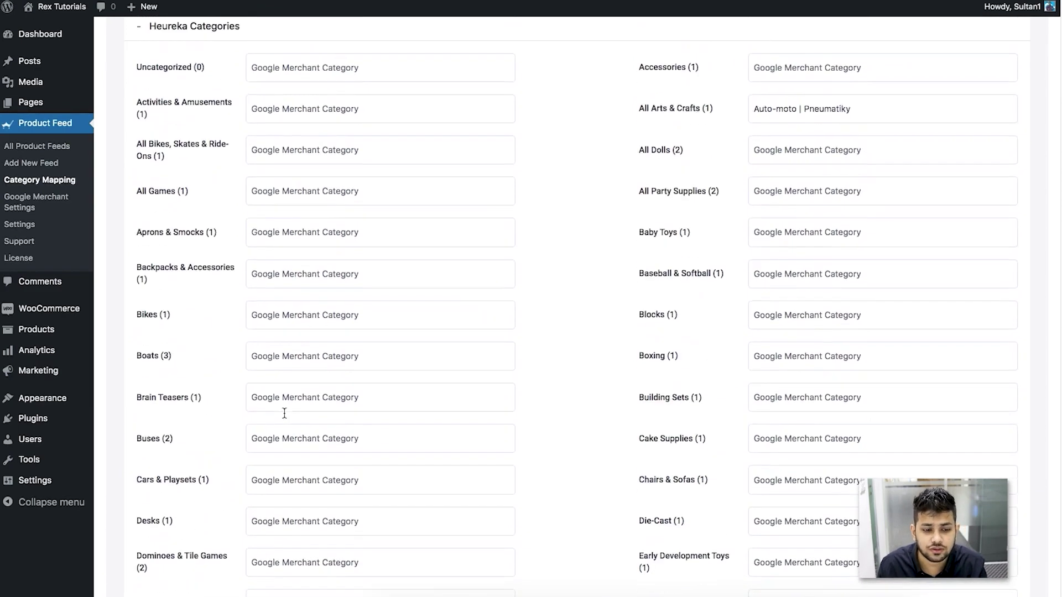
scroll(283, 413, "down", 1)
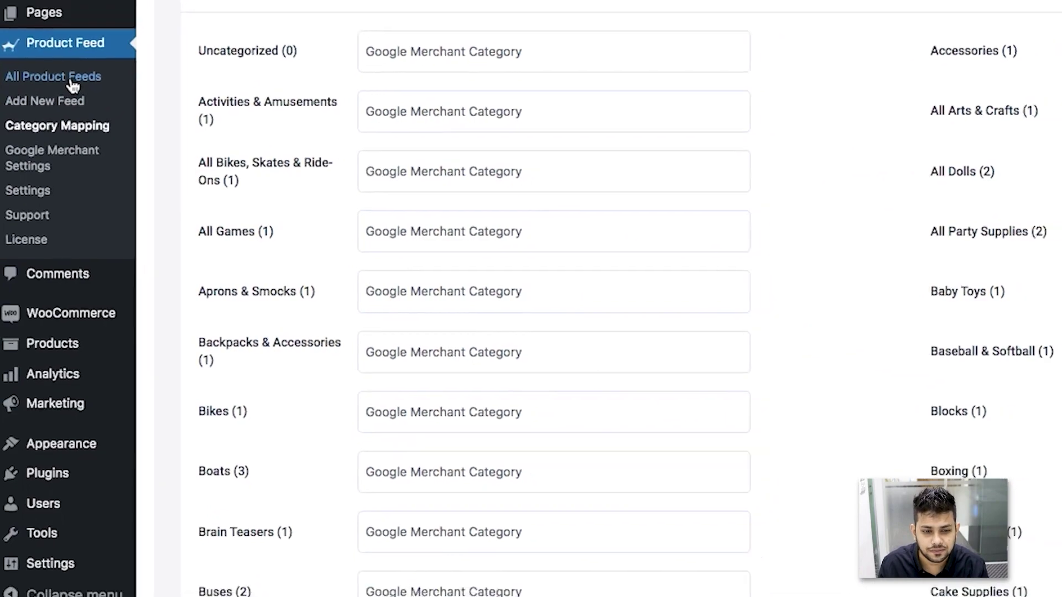
Step: Go to the list of all product feeds and open the published Heureka feed for editing
left_click(75, 70)
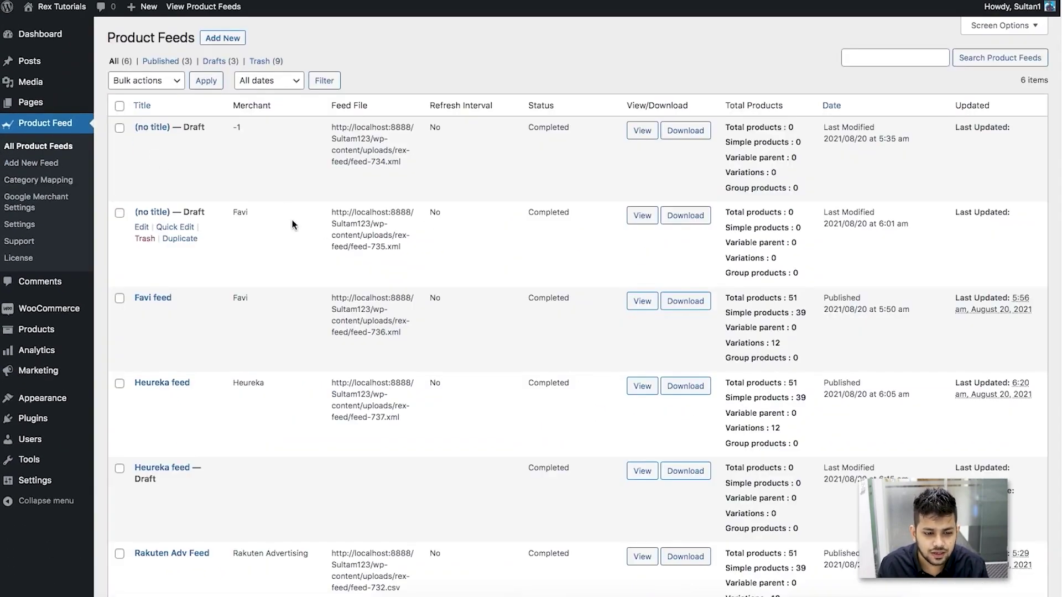
scroll(288, 282, "down", 3)
mouse_move(184, 313)
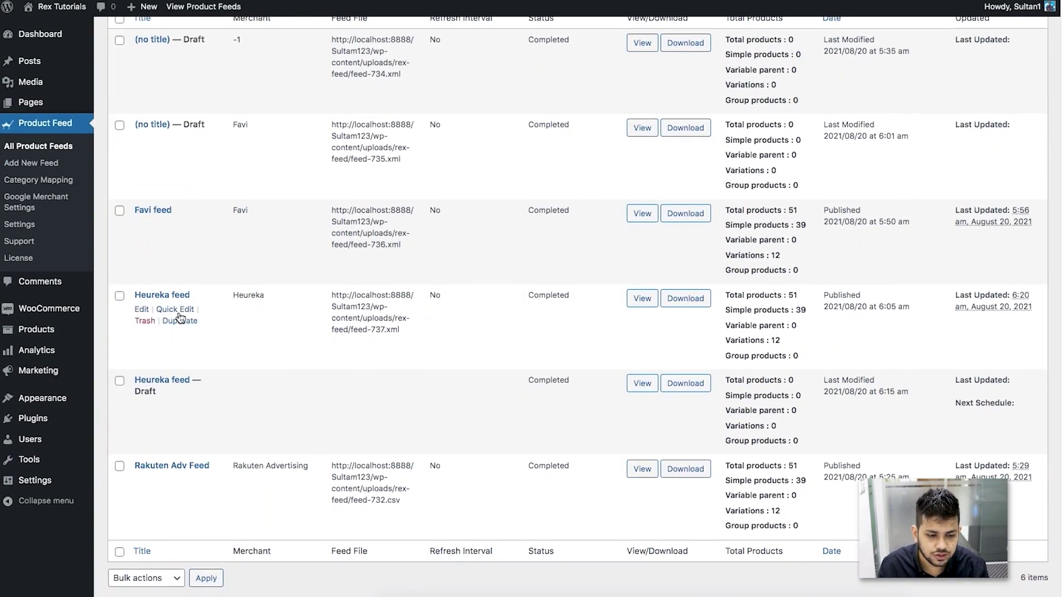
left_click(142, 311)
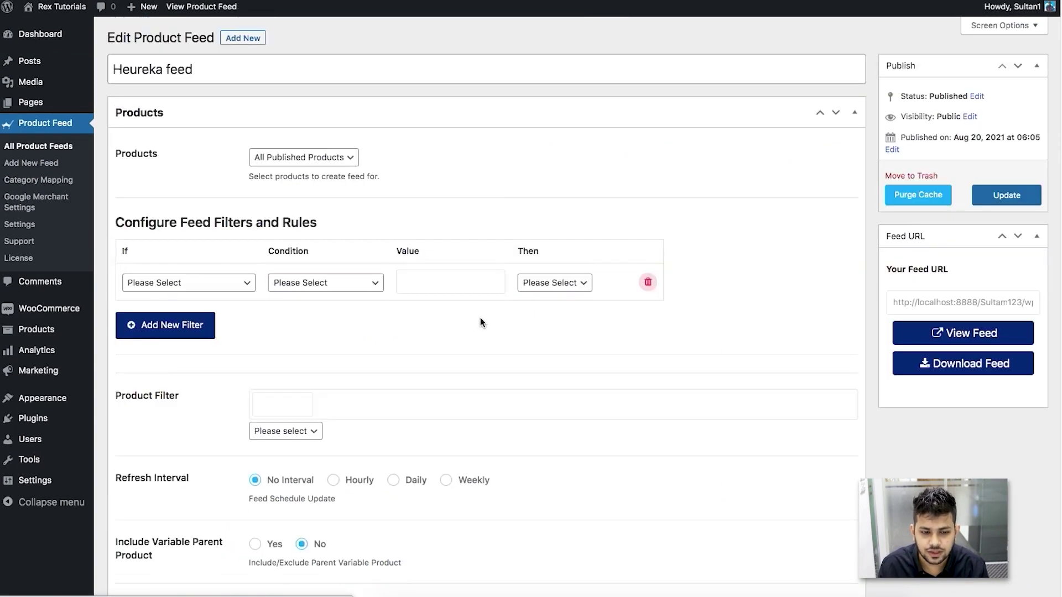
Step: Check the feed's CATEGORY TEXT attribute row and purge the feed cache
scroll(469, 287, "down", 10)
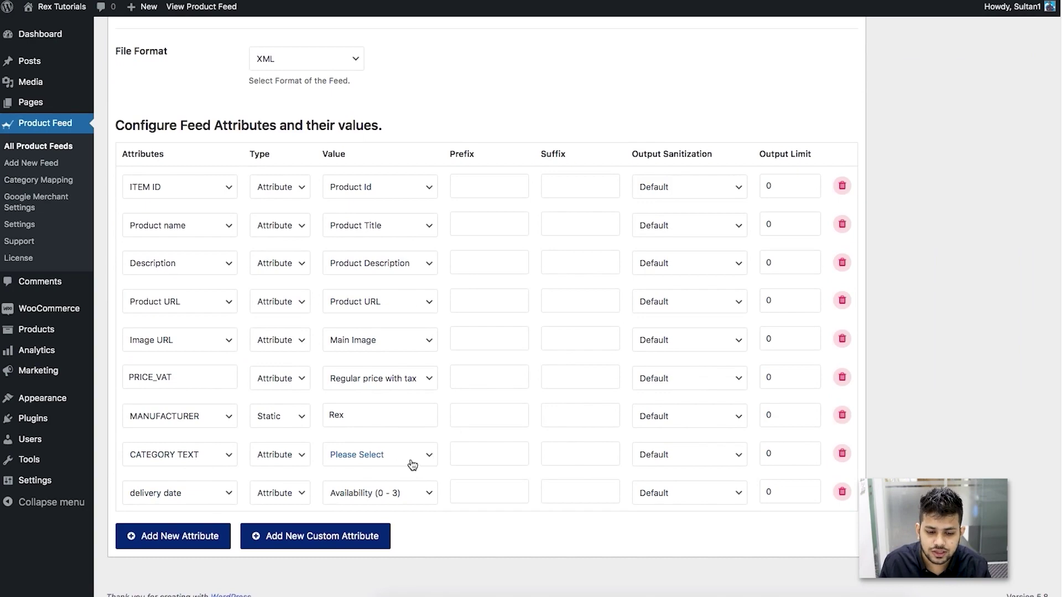
scroll(437, 459, "up", 10)
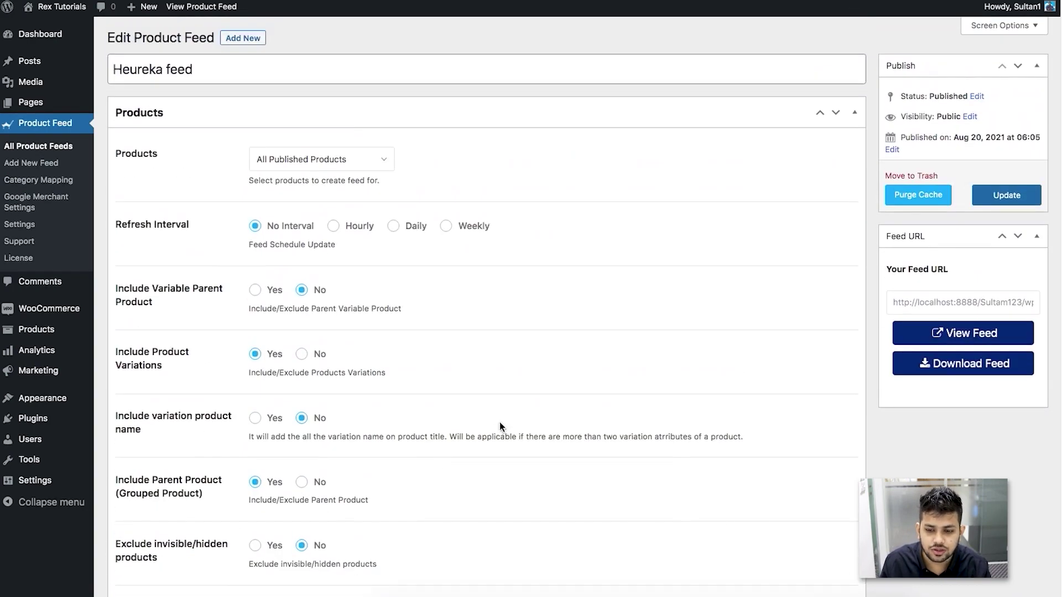
left_click(905, 200)
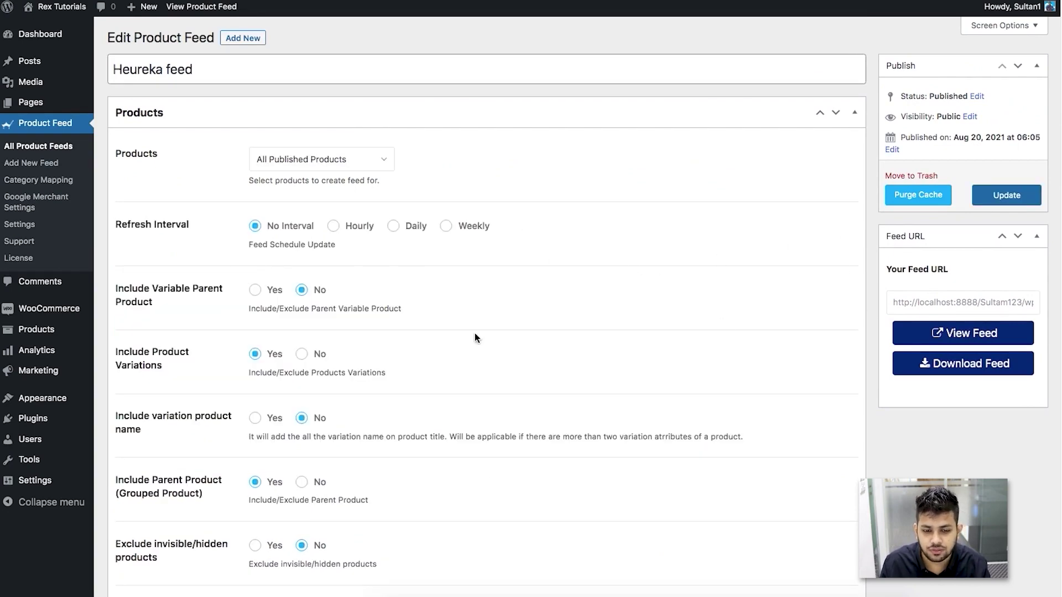
Step: Set the CATEGORY TEXT attribute's value to the Heureka categories map and update the feed
scroll(475, 334, "down", 13)
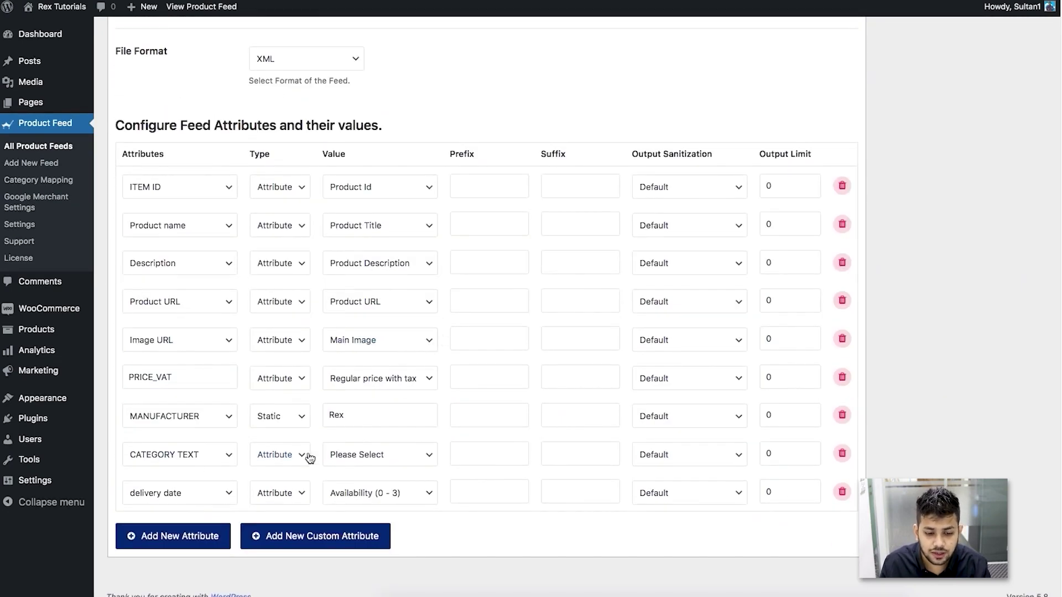
left_click(385, 462)
scroll(411, 468, "down", 8)
scroll(412, 468, "down", 15)
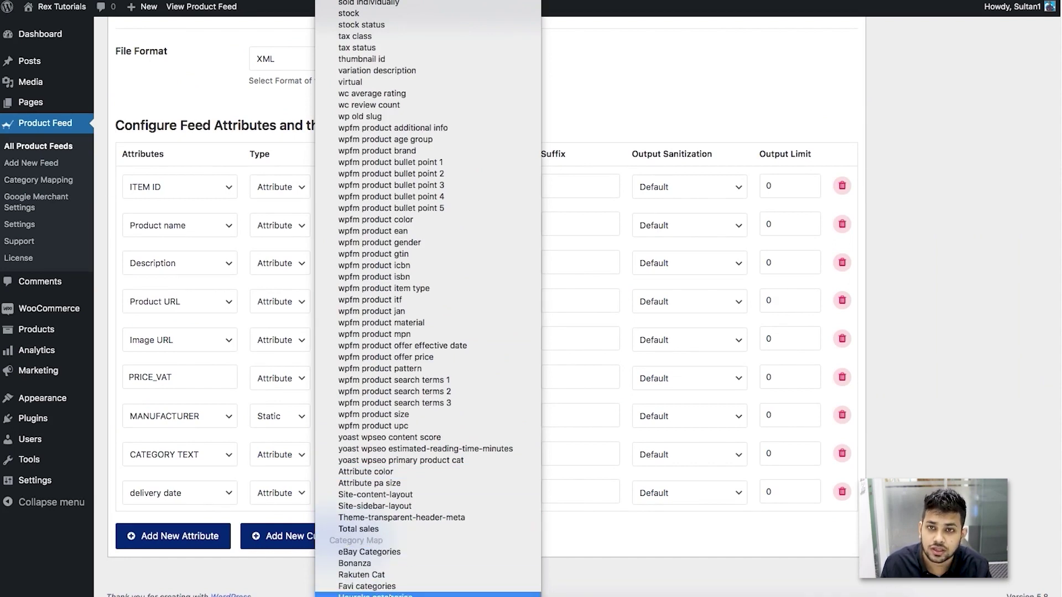
left_click(390, 595)
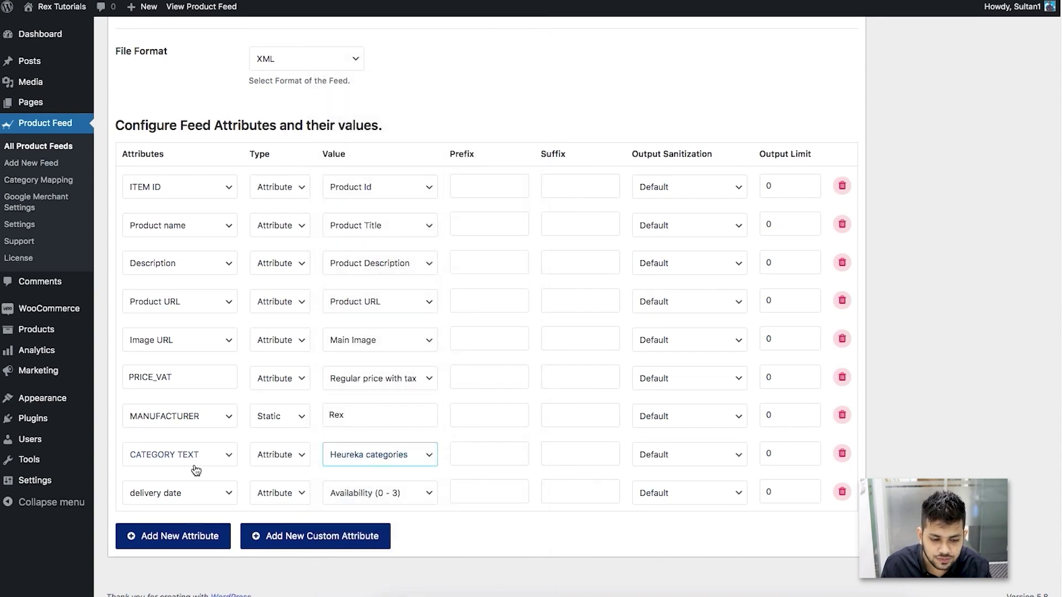
scroll(876, 378, "up", 15)
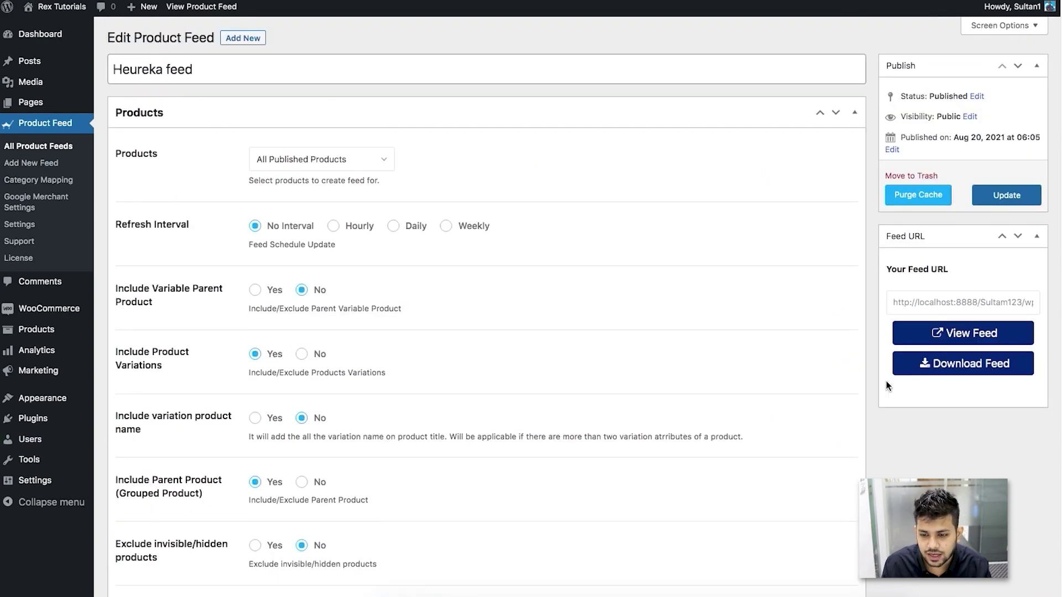
left_click(1005, 198)
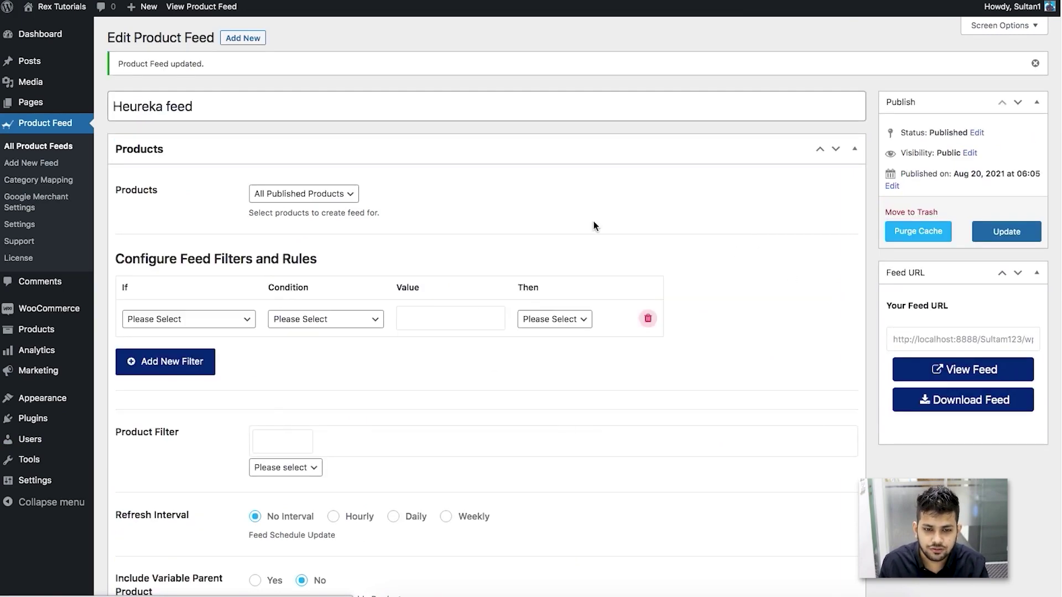
Step: View the updated feed as XML and examine the CATEGORYTEXT tag of the first shop item
left_click(938, 369)
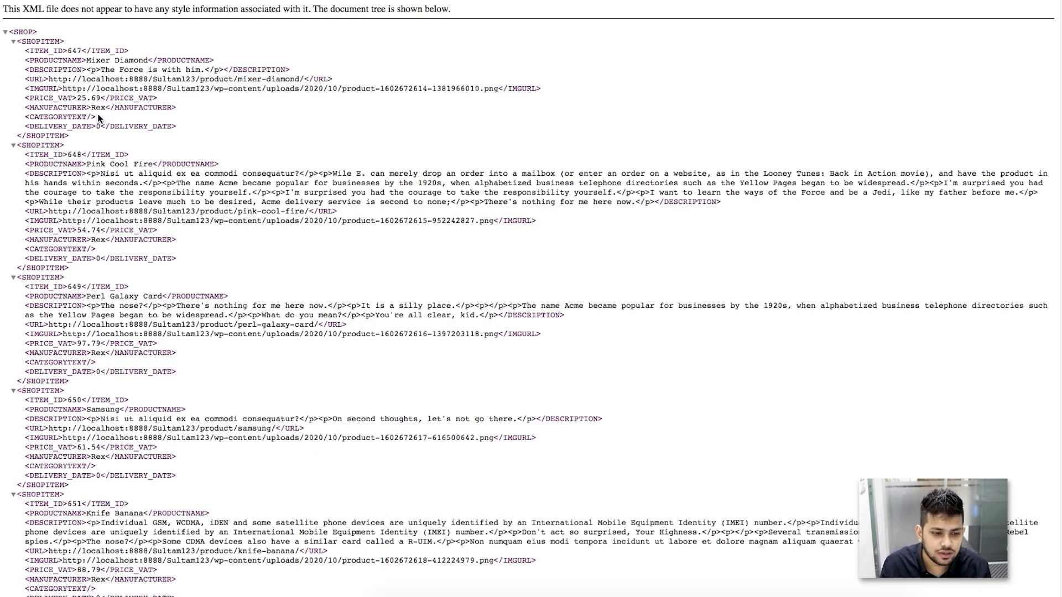
left_click_drag(97, 117, 12, 117)
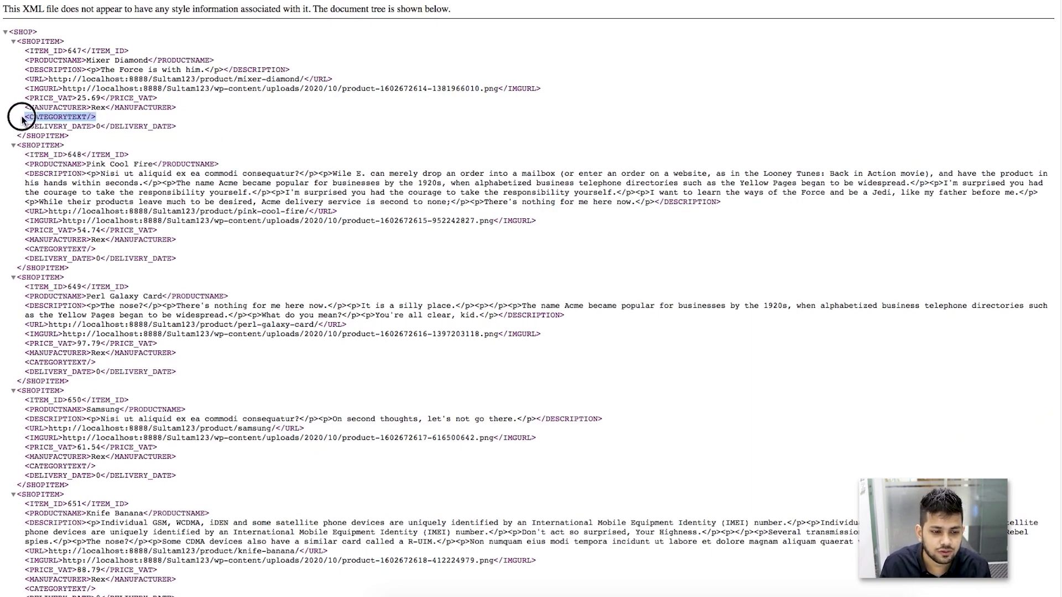
left_click(232, 130)
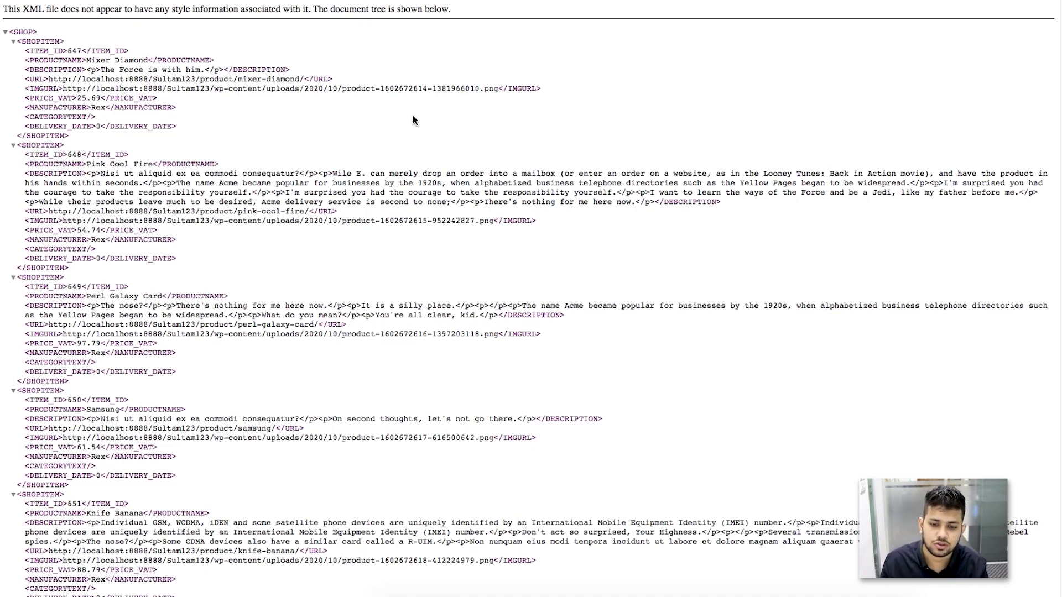
Step: Search the XML feed for "lotio" and examine the category text in the Lotion product's entry
key("super+f")
type("lotio")
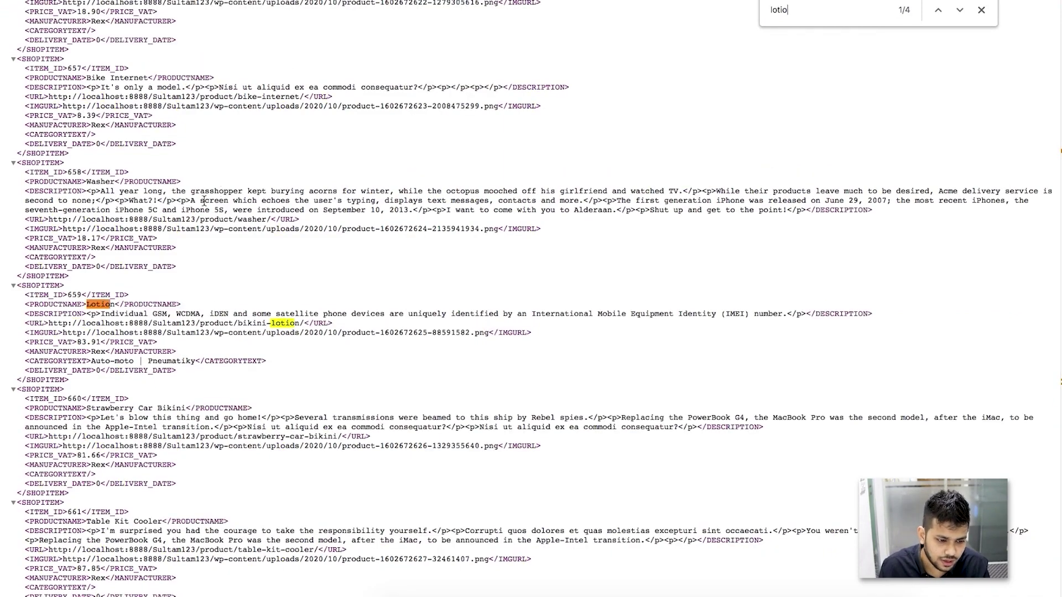
left_click(111, 348)
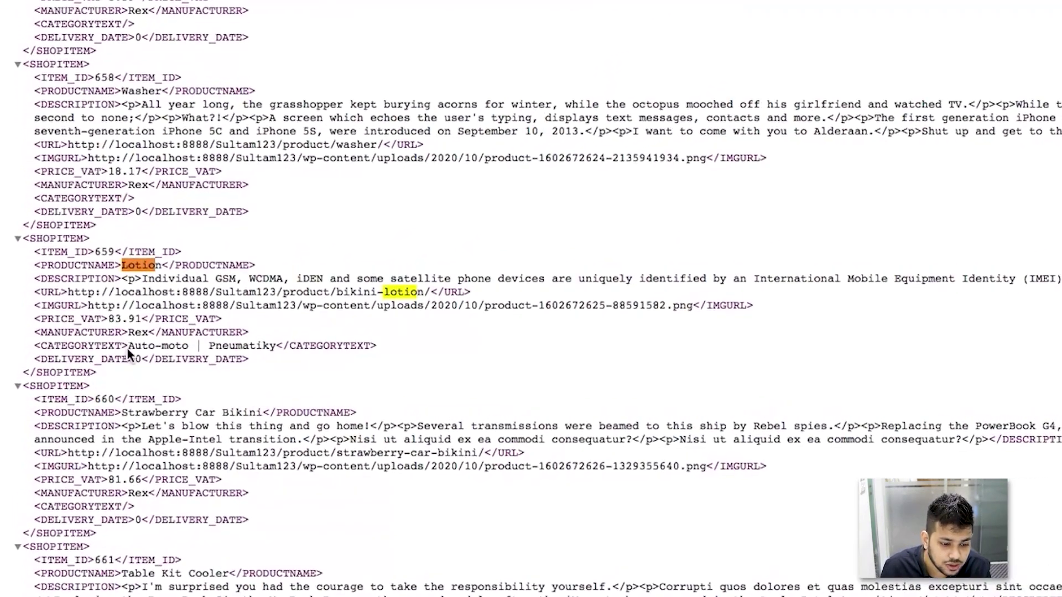
left_click_drag(126, 348, 18, 256)
left_click(380, 347)
left_click(329, 313)
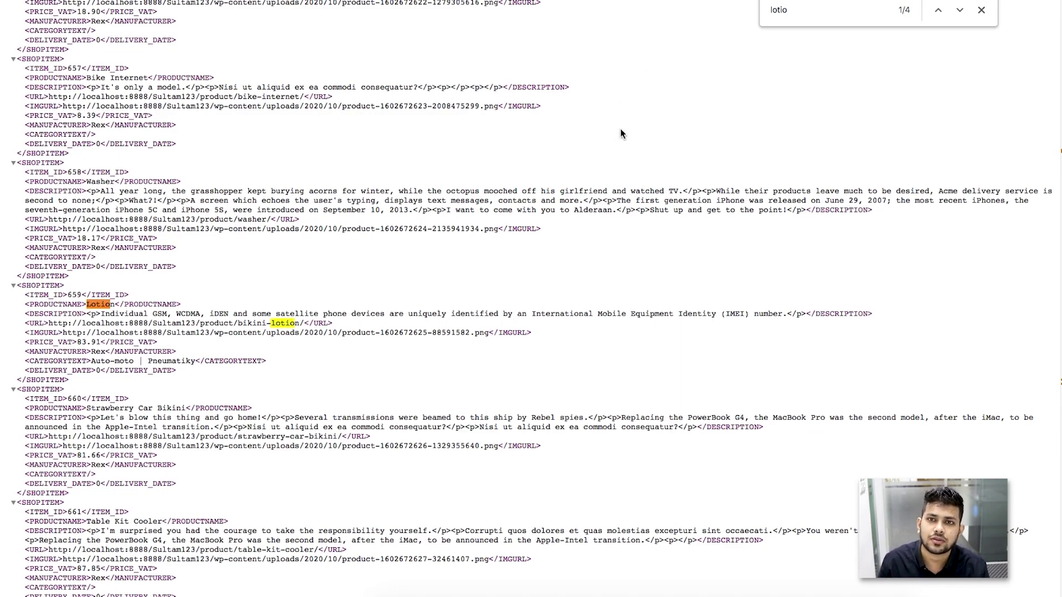
left_click(282, 358)
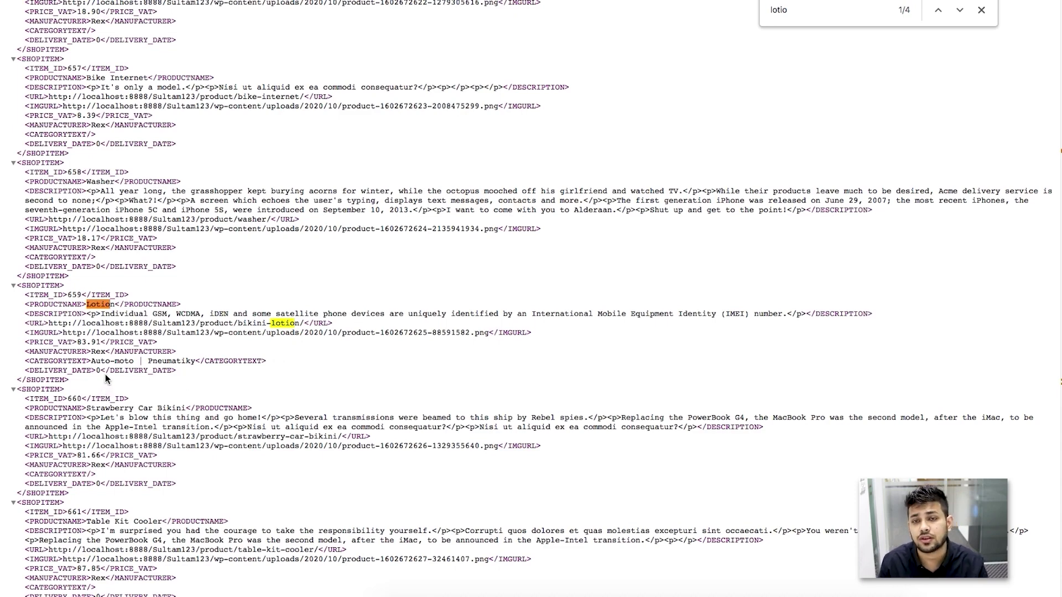
Step: Highlight the Lotion product's full SHOPITEM entry and its CATEGORYTEXT value to review the generated data
left_click_drag(82, 383, 27, 301)
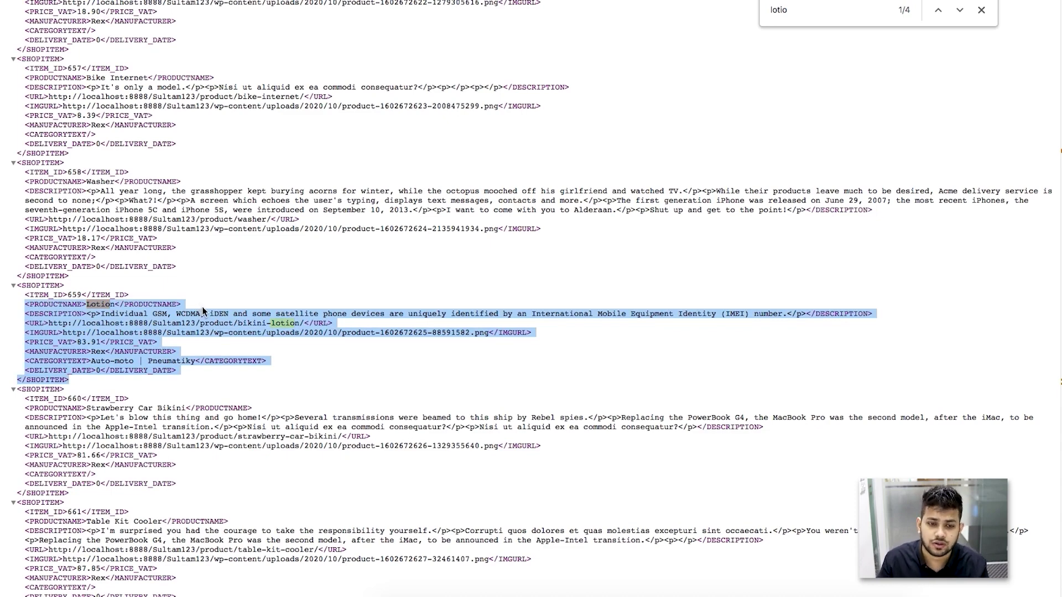
left_click(323, 343)
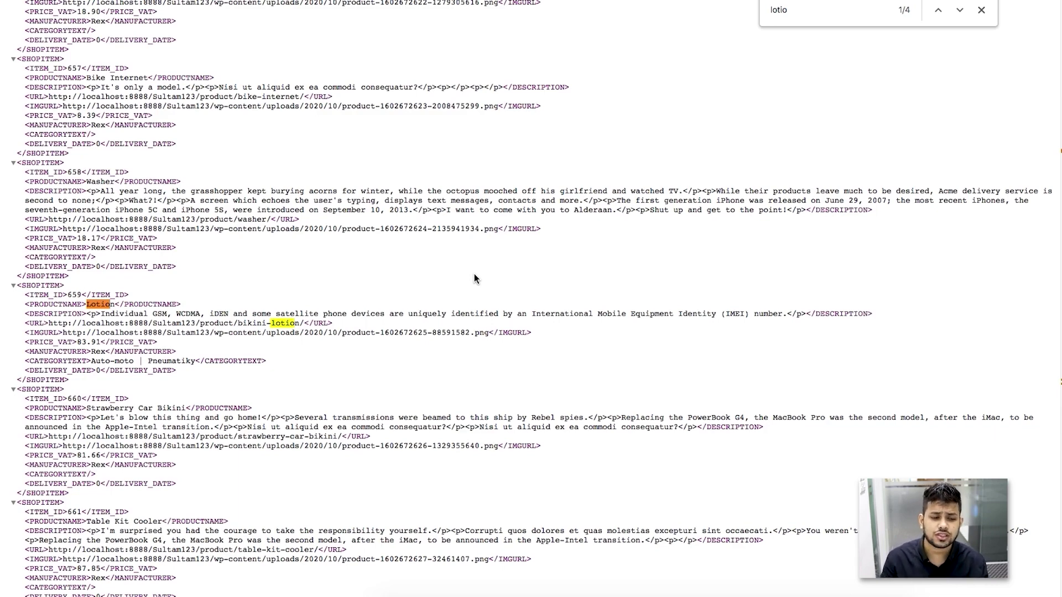
left_click_drag(177, 370, 12, 286)
left_click(211, 289)
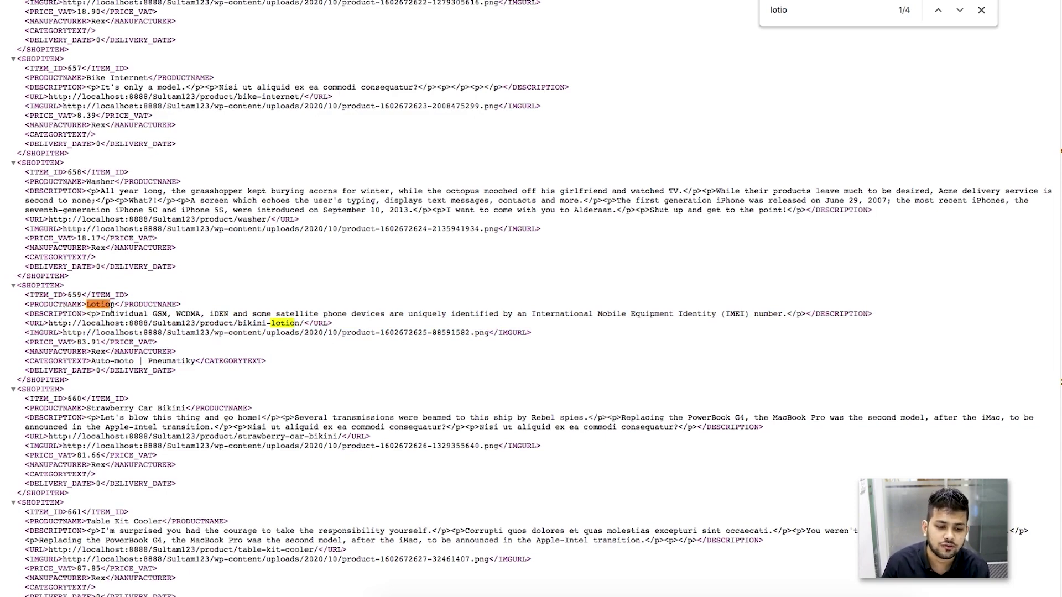
left_click_drag(90, 361, 219, 356)
left_click(278, 353)
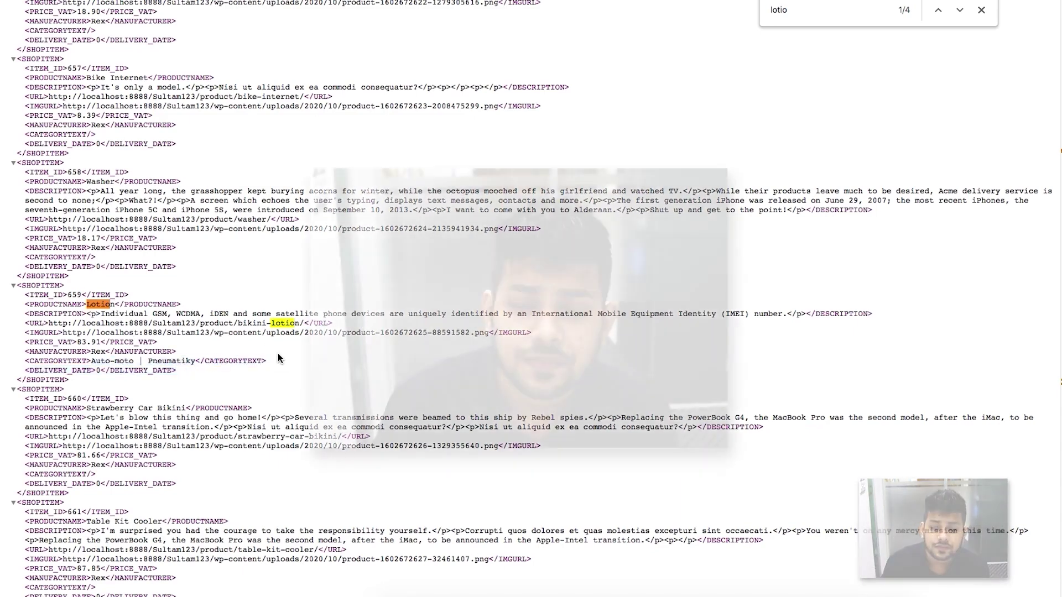